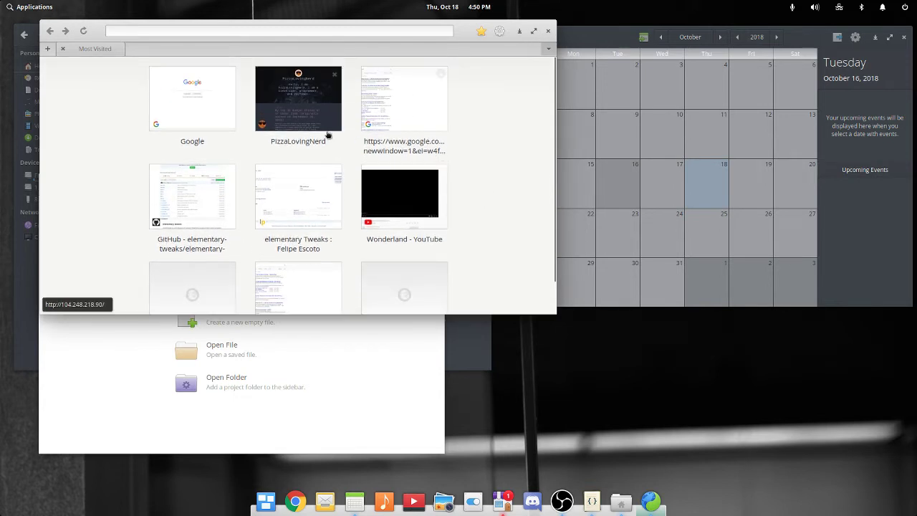
Step: Close the Epiphany, Files, Calendar and Code windows to leave the empty desktop
scroll(91, 138, "down", 1)
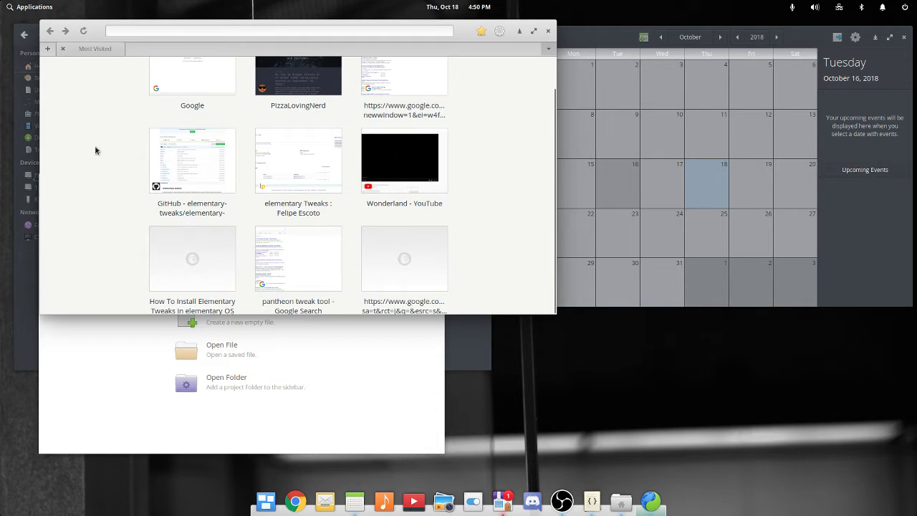
left_click(550, 33)
left_click_drag(438, 184, 448, 165)
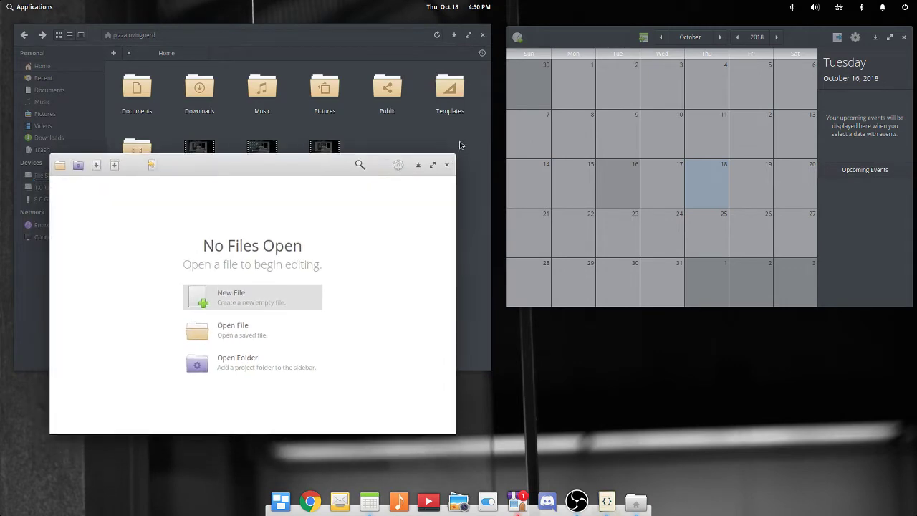
left_click(484, 35)
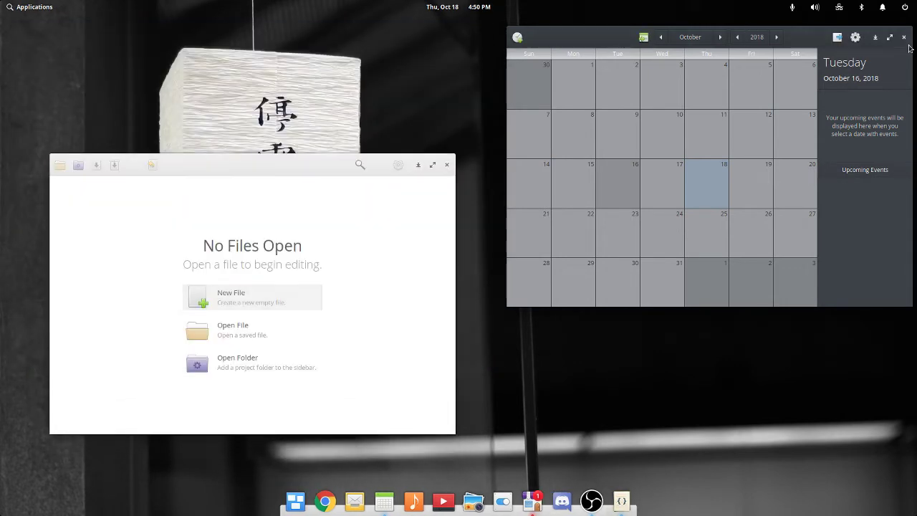
left_click(905, 37)
left_click(444, 165)
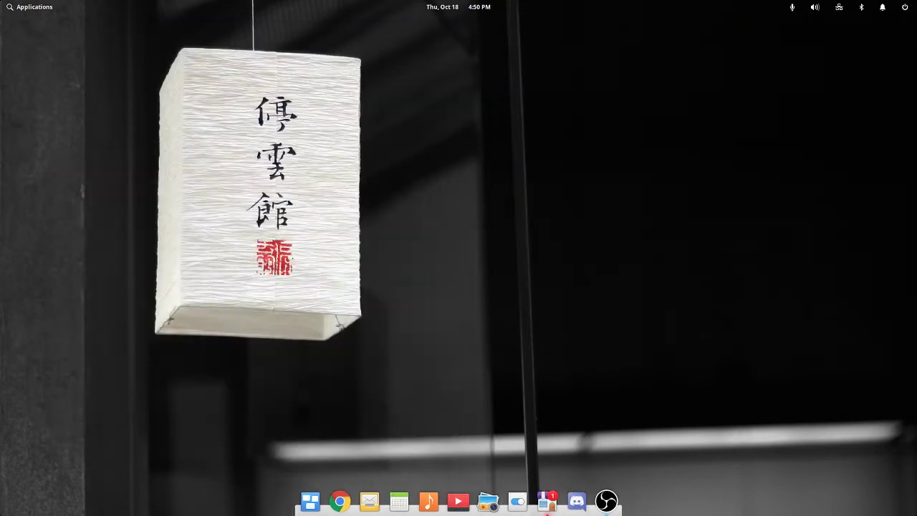
Step: Open AppCenter and review the pending system updates in the Installed list
left_click(547, 502)
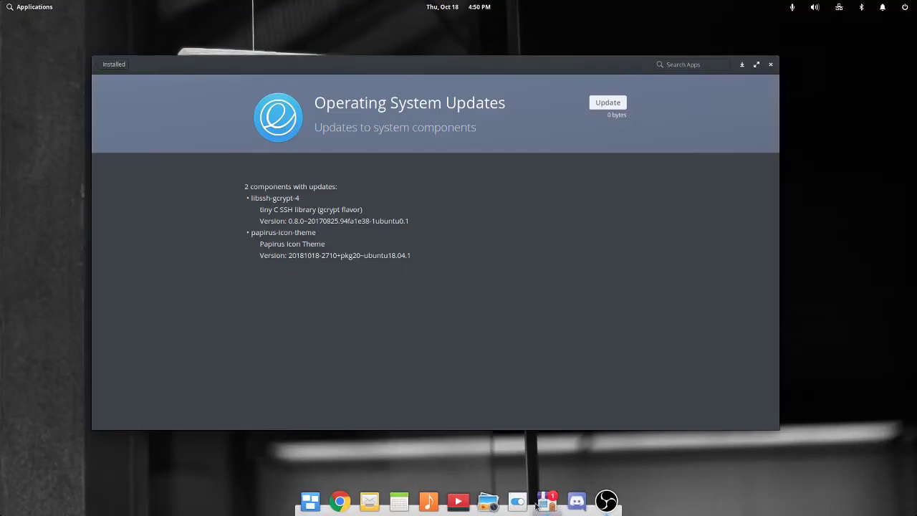
left_click(111, 70)
scroll(254, 194, "down", 6)
scroll(253, 194, "up", 6)
Step: Search for 'screen recorder', view Screencast's page, then return to the store's home page
left_click(420, 62)
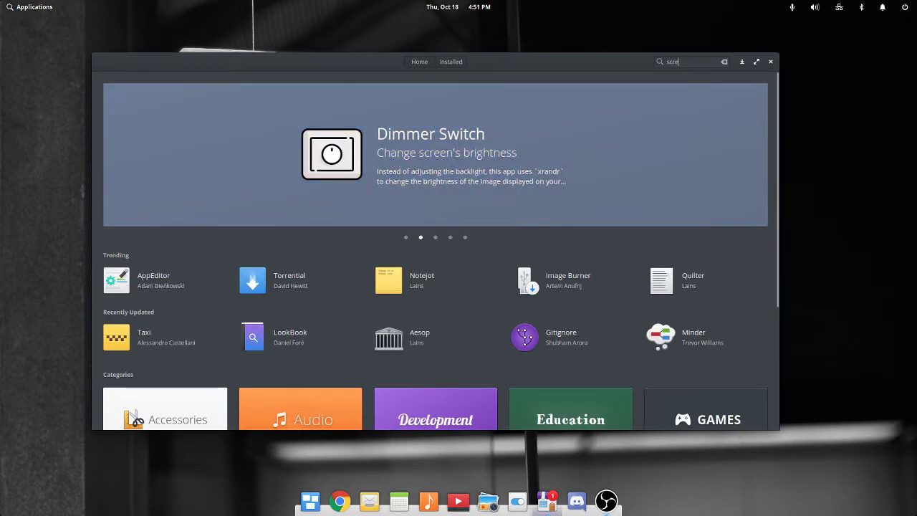
type("en recorder")
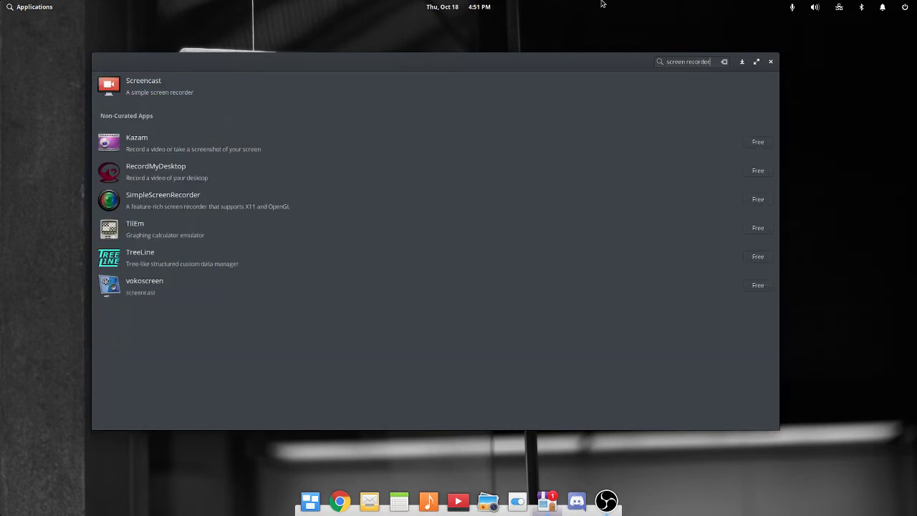
left_click(164, 89)
scroll(475, 221, "down", 5)
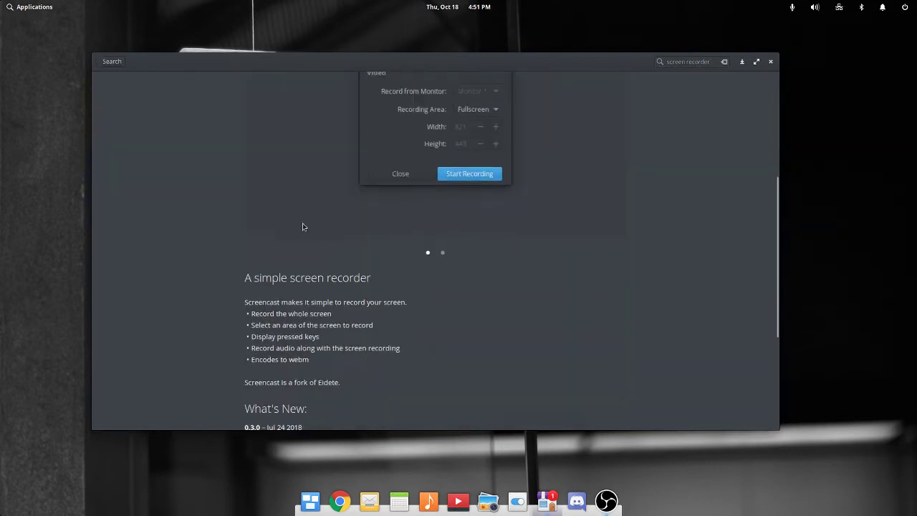
scroll(303, 227, "up", 5)
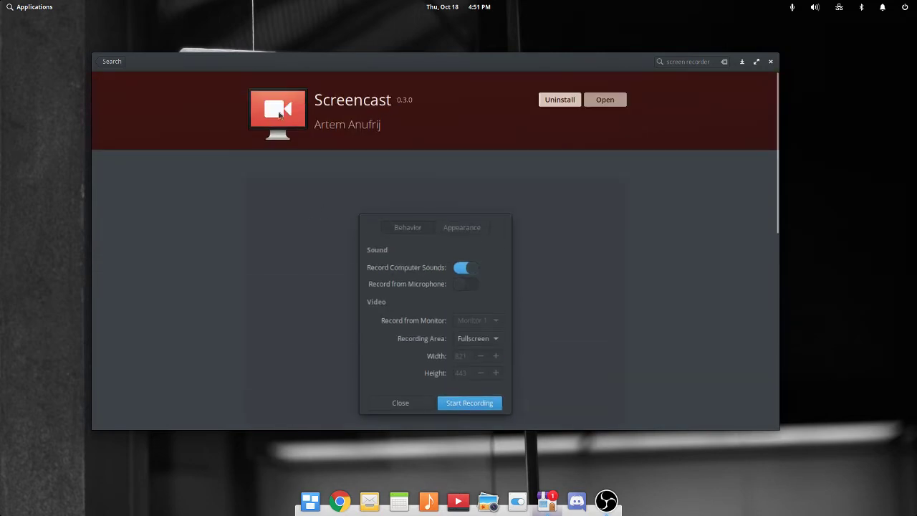
left_click(107, 63)
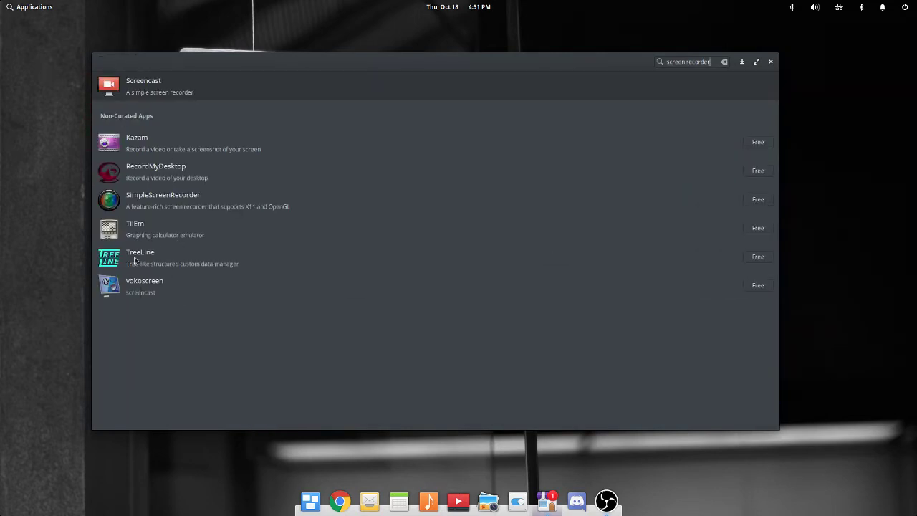
left_click(725, 61)
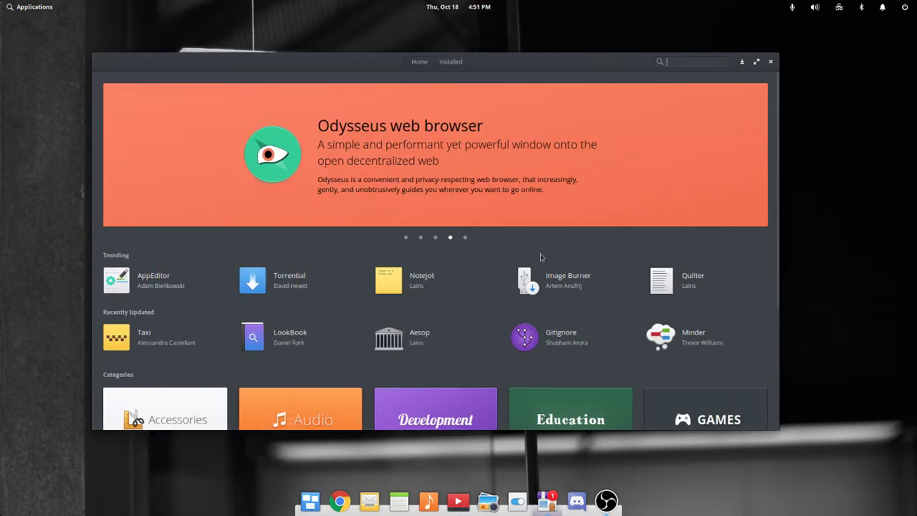
scroll(519, 304, "down", 3)
Step: Browse the Audio category, glance at Metronome, and open Melody's page
left_click(255, 302)
scroll(297, 268, "down", 1)
scroll(294, 261, "up", 1)
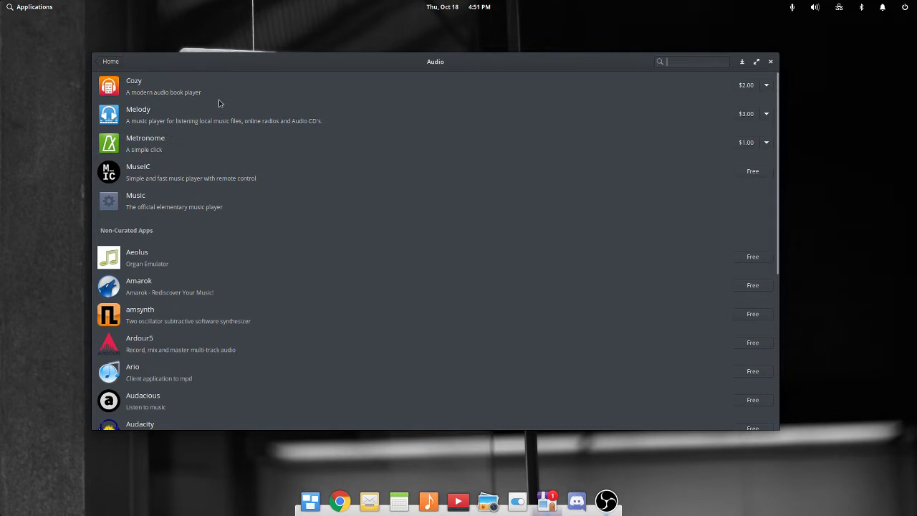
left_click(182, 134)
left_click(100, 64)
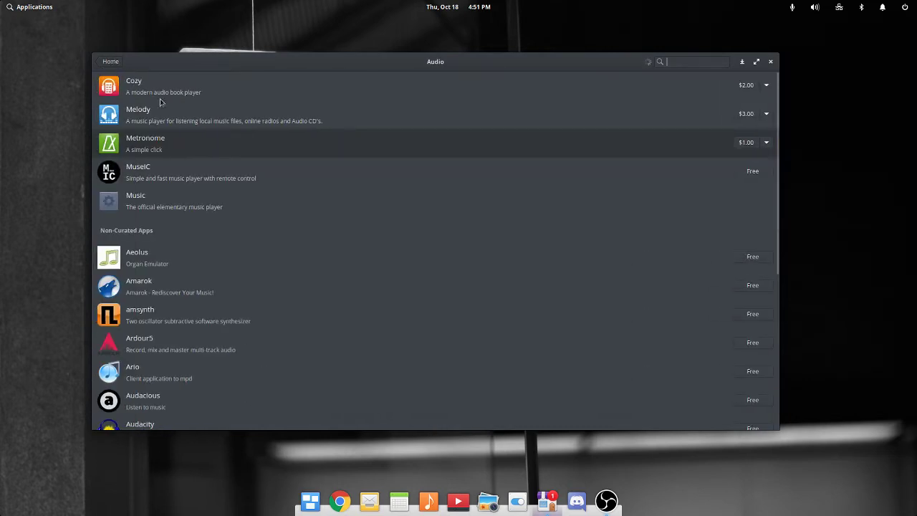
left_click(179, 114)
scroll(334, 213, "down", 3)
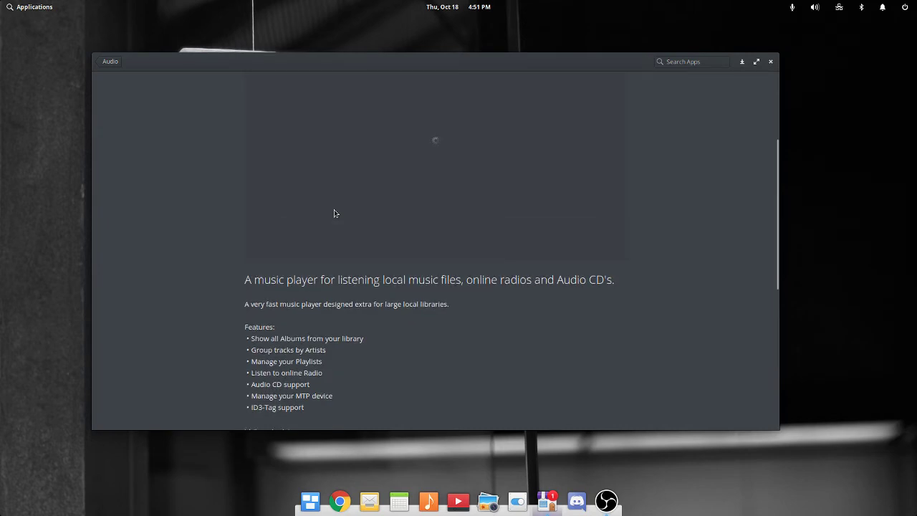
scroll(334, 213, "up", 1)
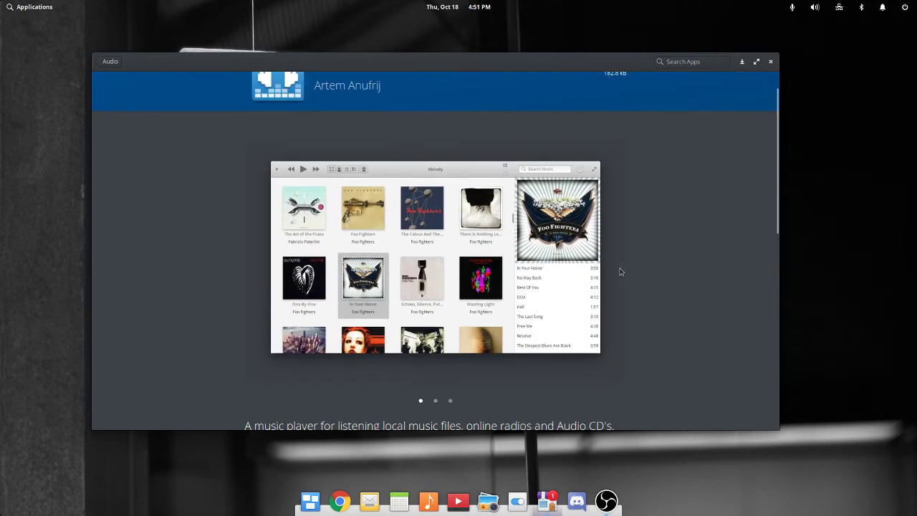
scroll(621, 271, "up", 1)
Step: Lower Melody's custom price to 0 and install it free, authorizing with the account password
left_click(619, 99)
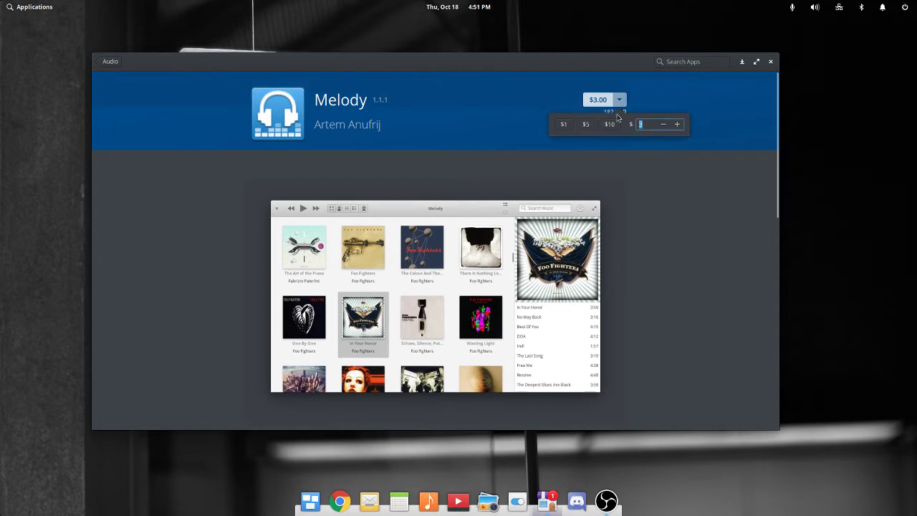
left_click(597, 139)
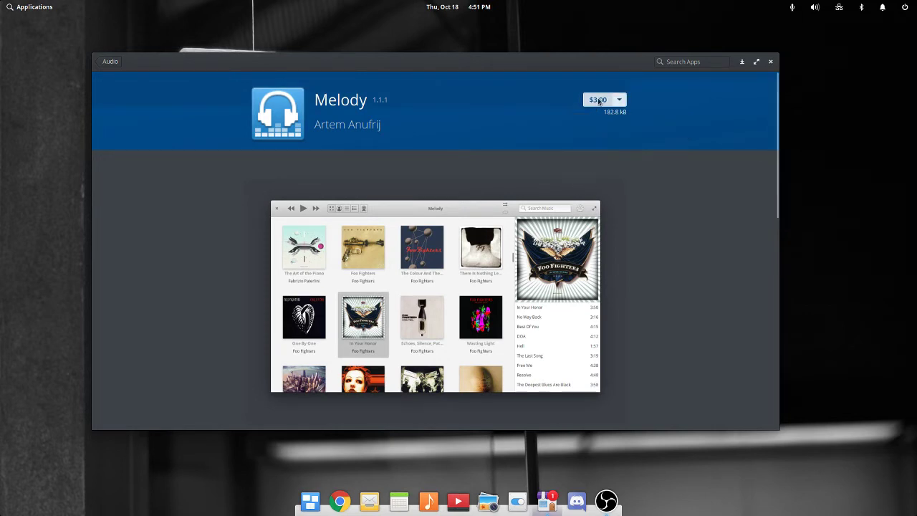
left_click(618, 101)
left_click(660, 125)
left_click(660, 125)
left_click(660, 125)
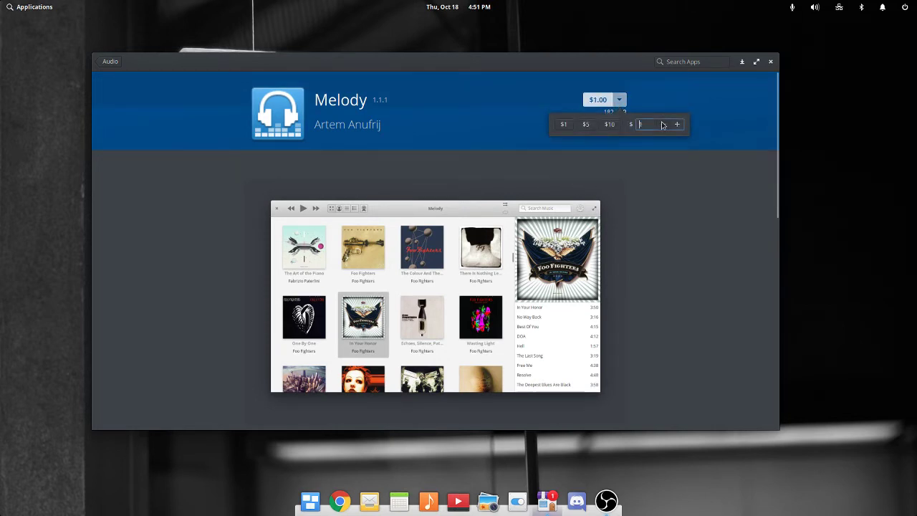
left_click(588, 102)
left_click(596, 101)
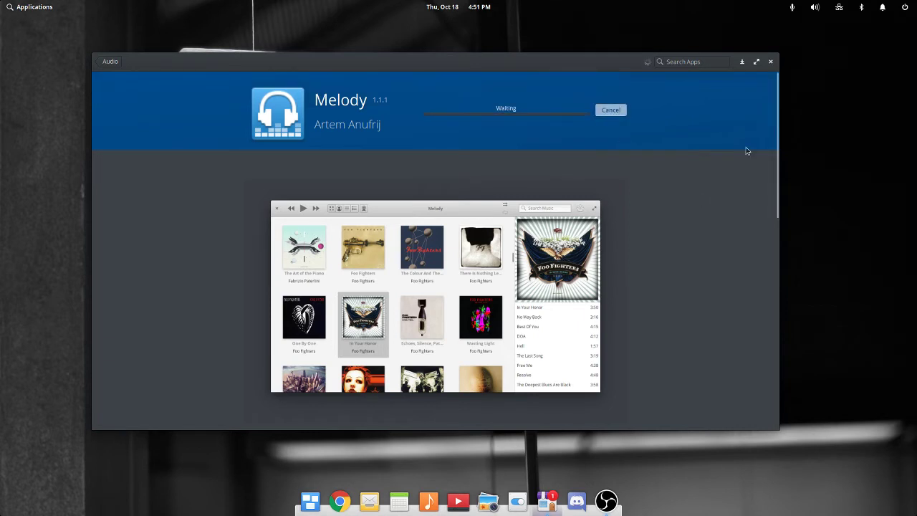
scroll(471, 274, "down", 1)
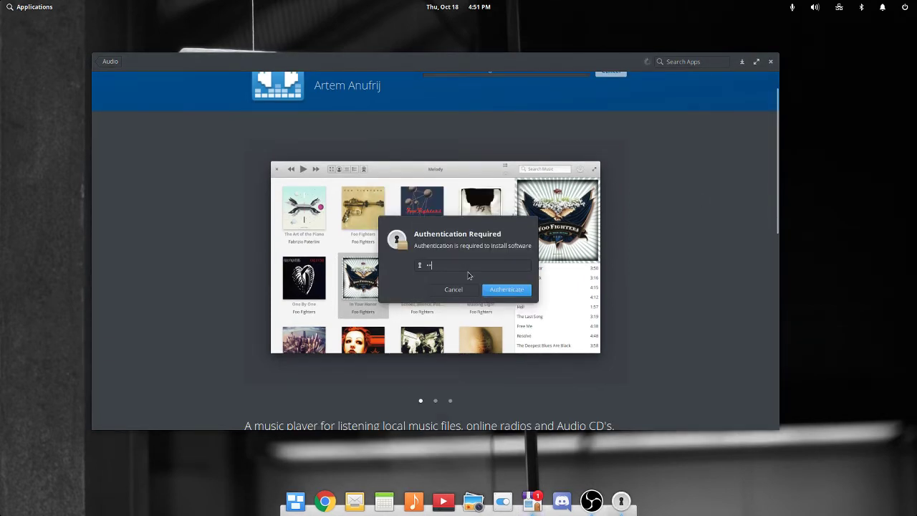
type("••••••••")
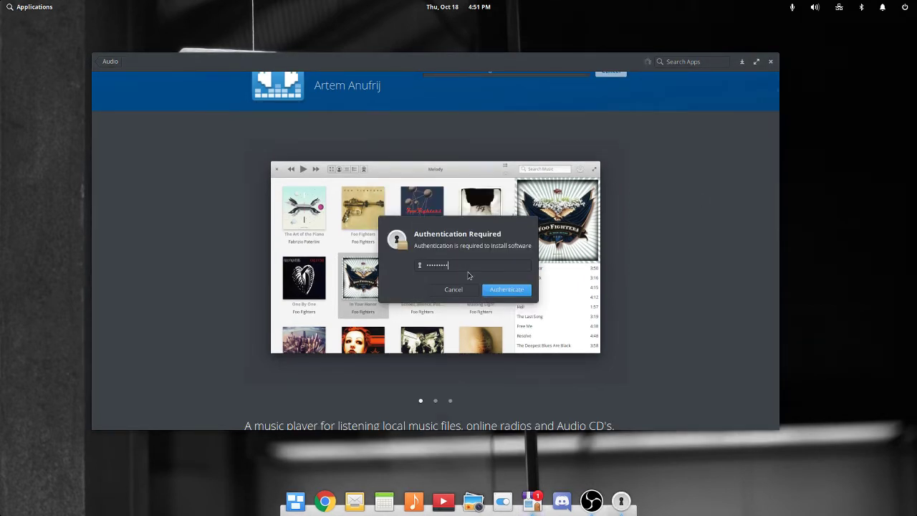
key("Return")
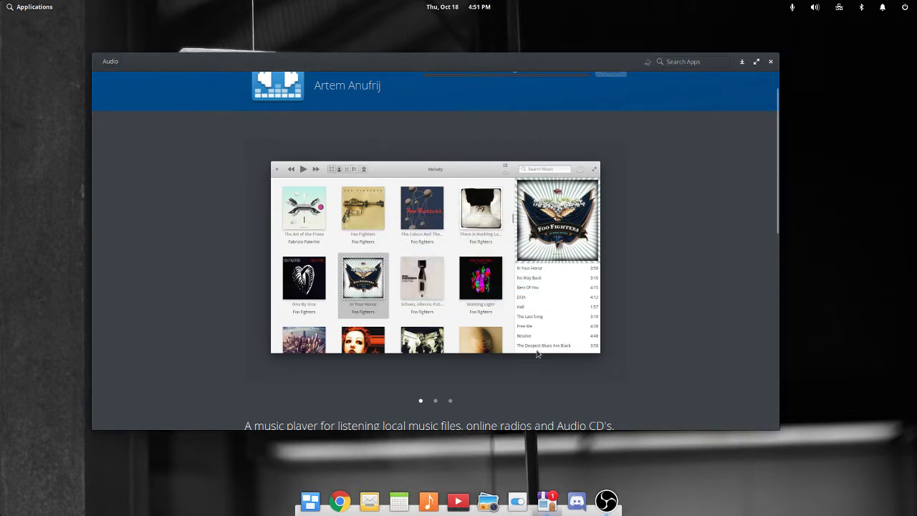
Step: Return to the Audio list, reopen Melody's page and launch the installed app
scroll(548, 262, "down", 5)
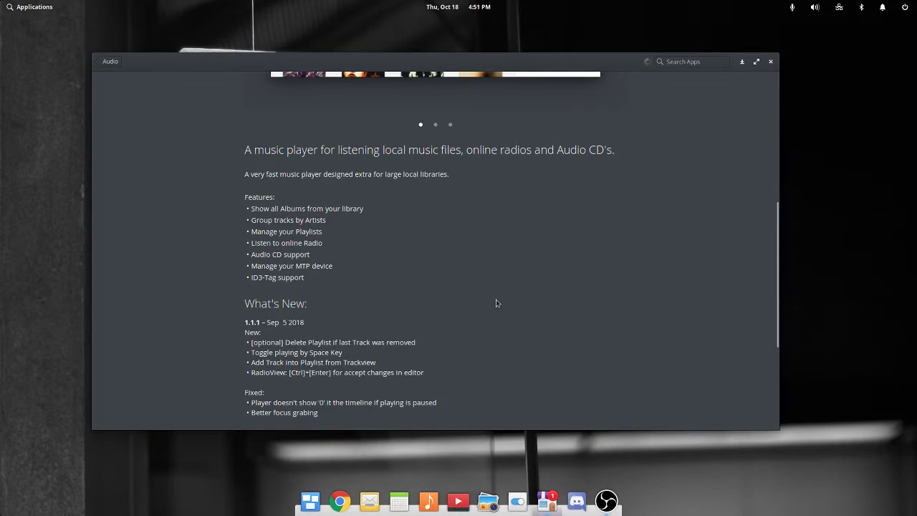
scroll(496, 303, "up", 5)
left_click(110, 61)
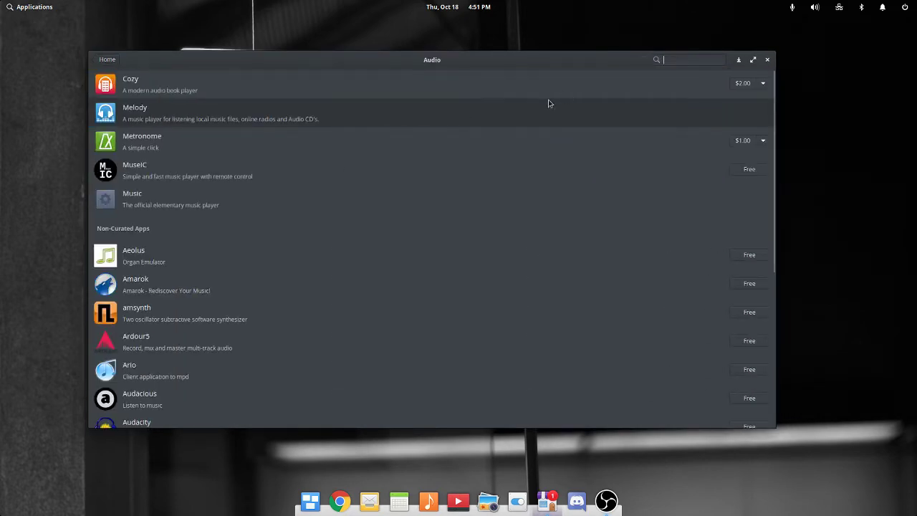
left_click(575, 114)
left_click(602, 108)
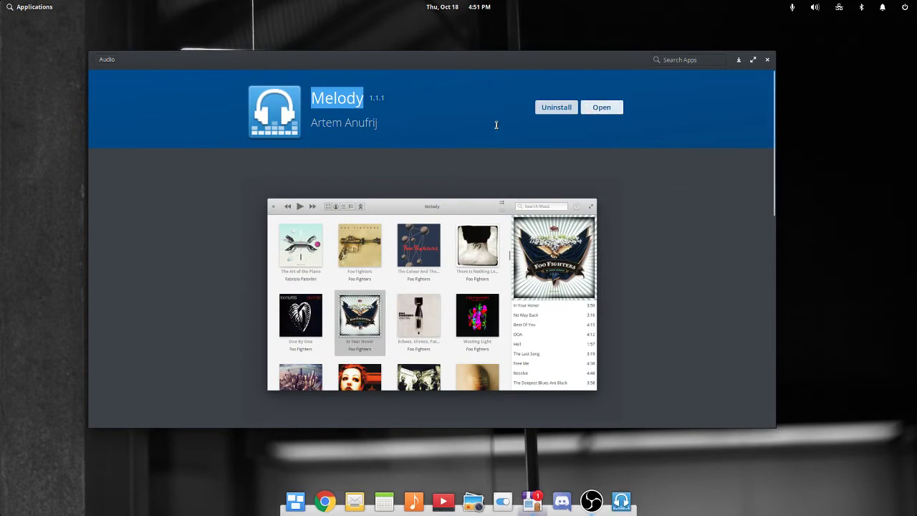
Step: Set Music > Vampire Weekend > art.jpg as the Vampire Weekend album cover
left_click(107, 59)
left_click(106, 59)
scroll(380, 94, "down", 3)
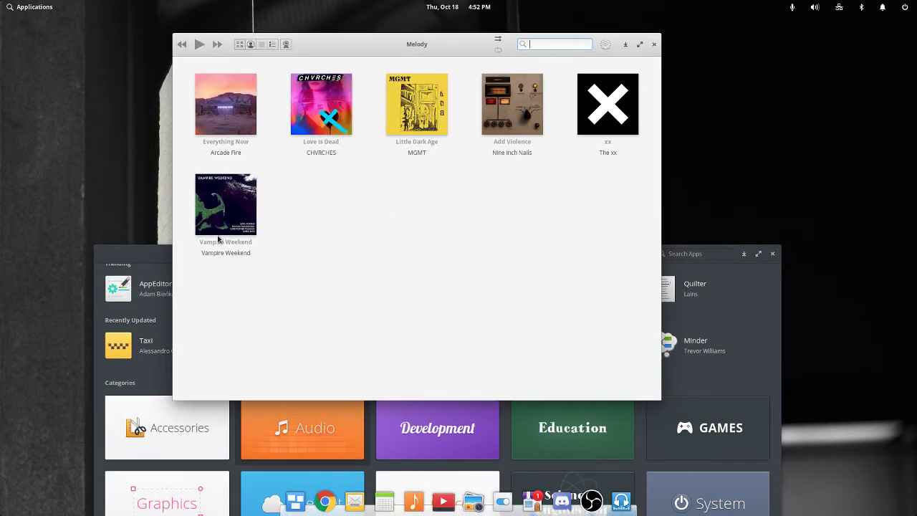
right_click(233, 237)
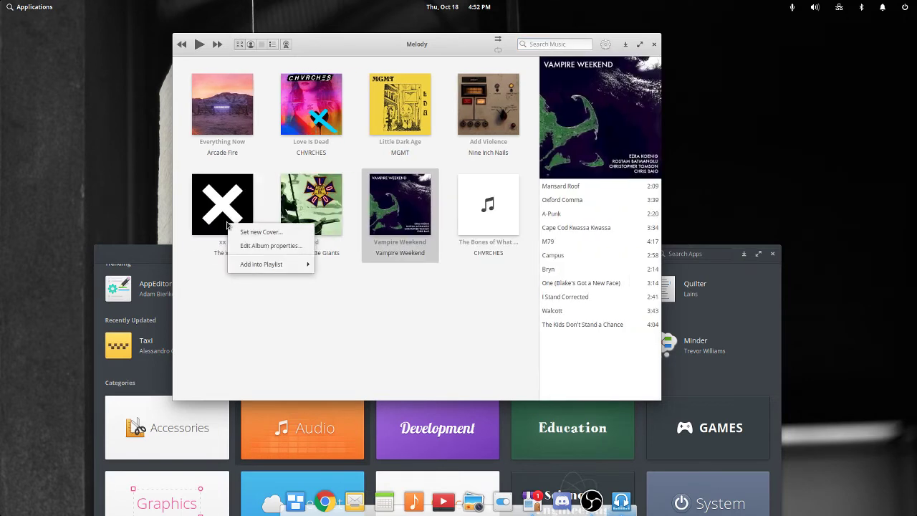
left_click(311, 309)
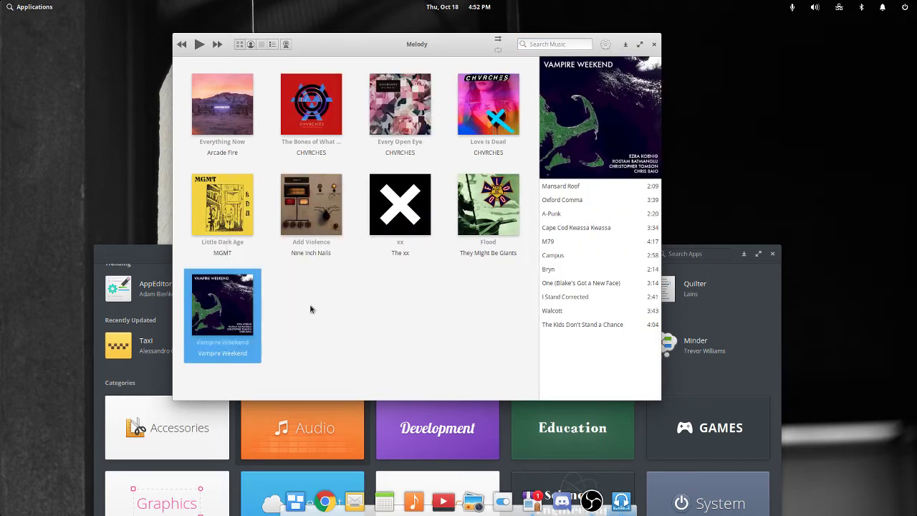
right_click(228, 320)
left_click(259, 324)
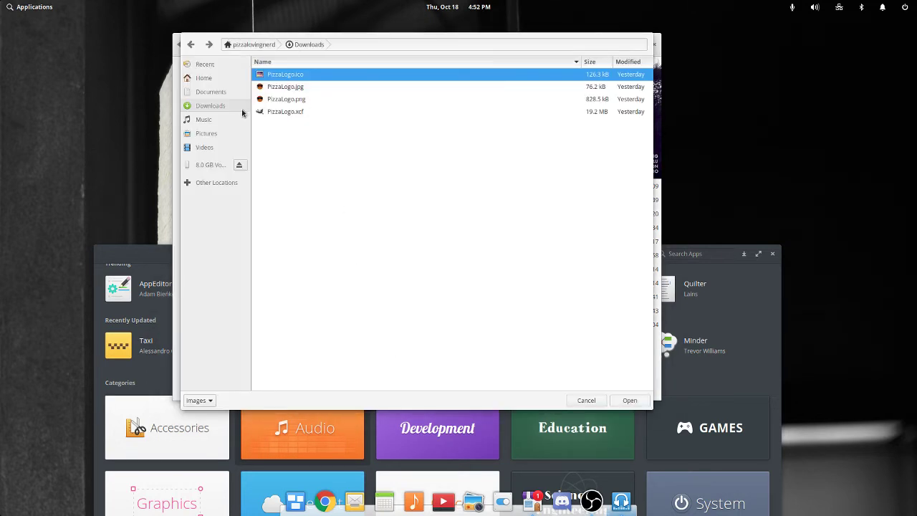
left_click(217, 119)
double_click(288, 162)
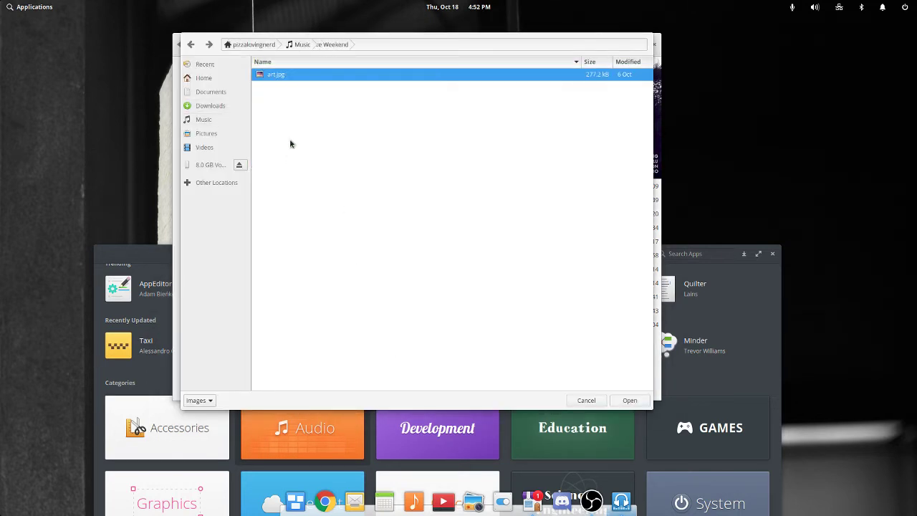
double_click(288, 73)
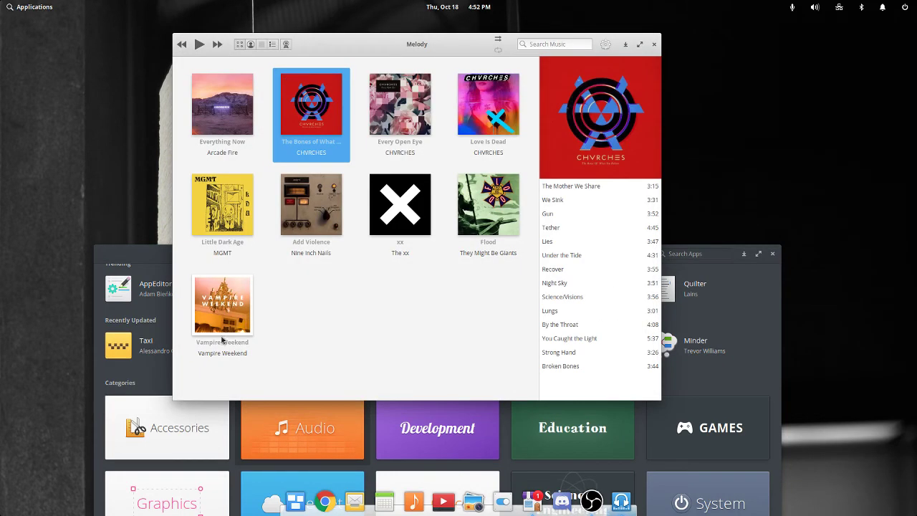
left_click(222, 341)
Step: In the Artist view, set The xx's picture from the image in Music > xx
left_click(252, 44)
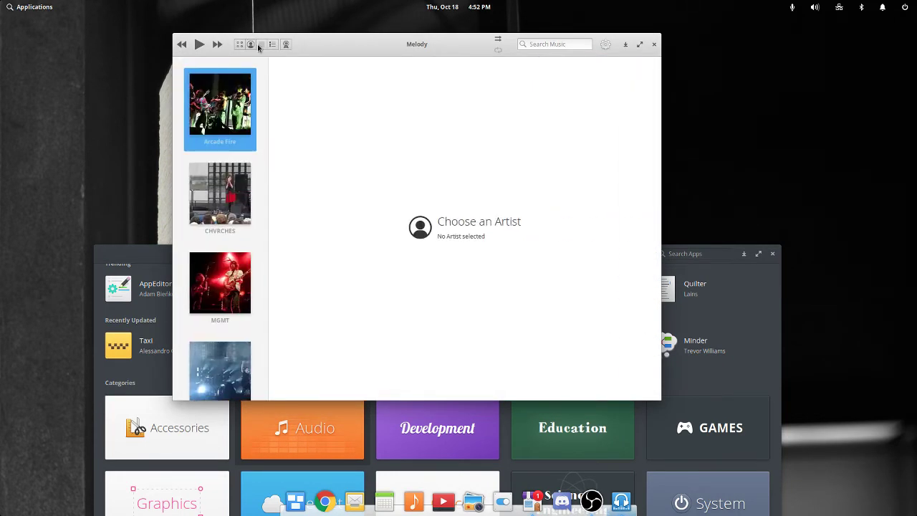
left_click(261, 44)
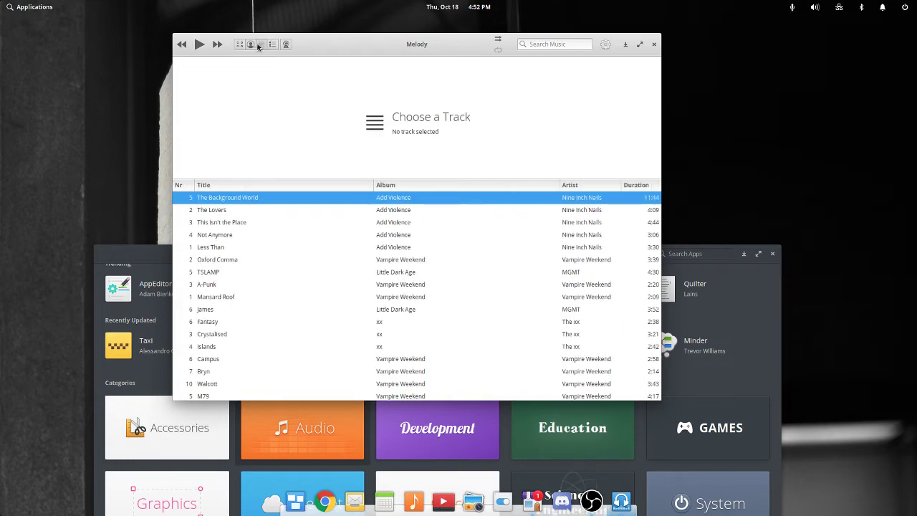
left_click(252, 45)
left_click(218, 225)
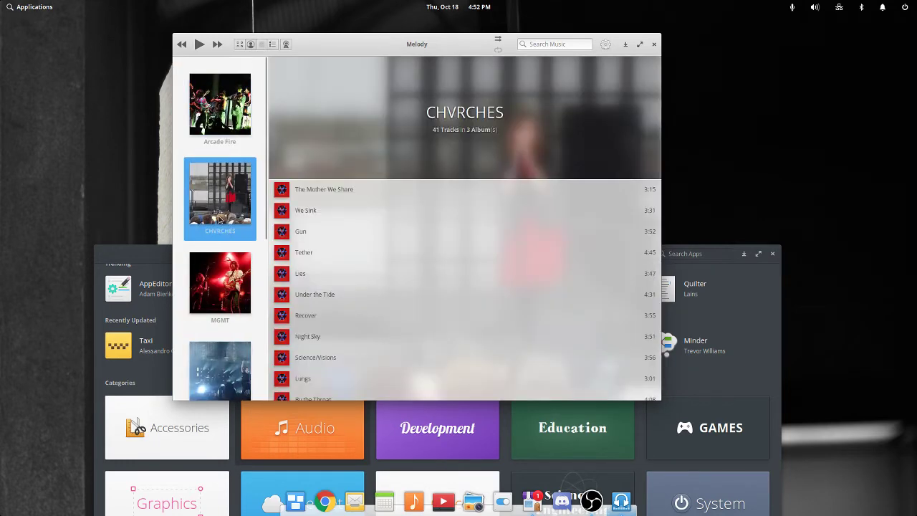
scroll(224, 215, "down", 5)
left_click(225, 203)
right_click(229, 189)
left_click(298, 194)
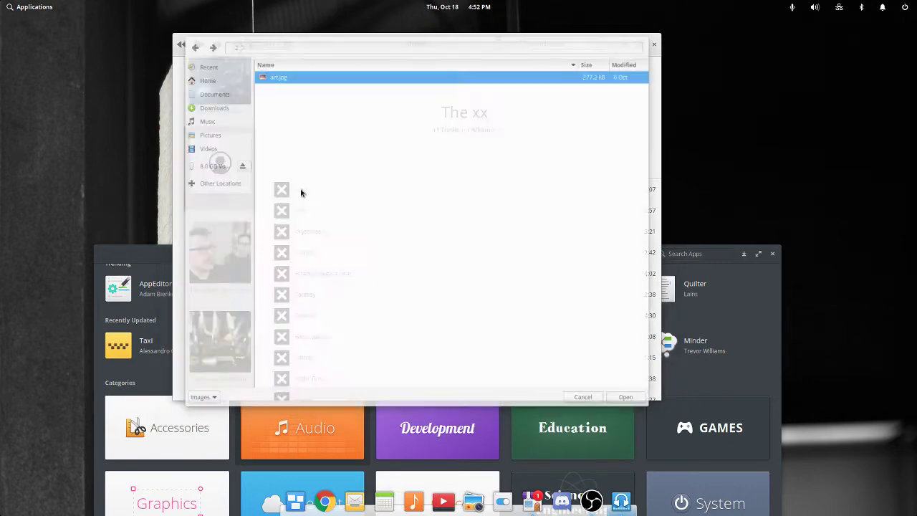
left_click(295, 46)
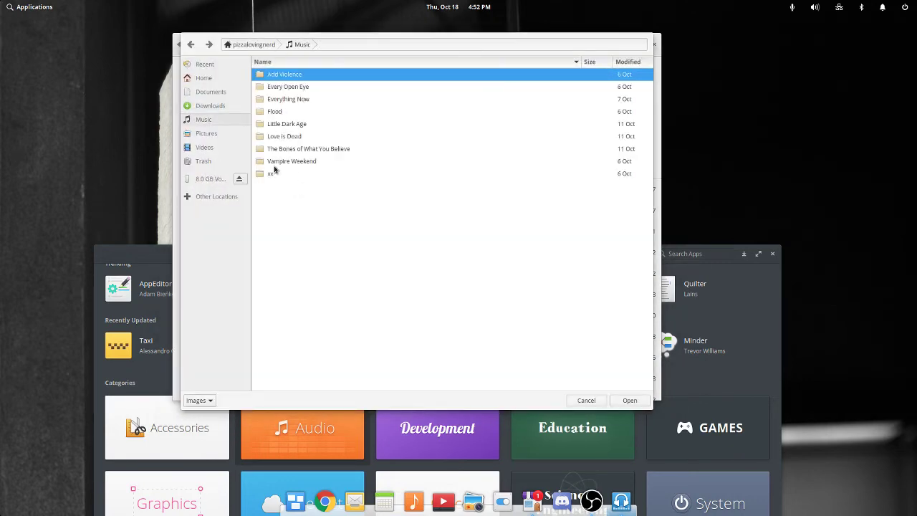
double_click(274, 172)
double_click(271, 74)
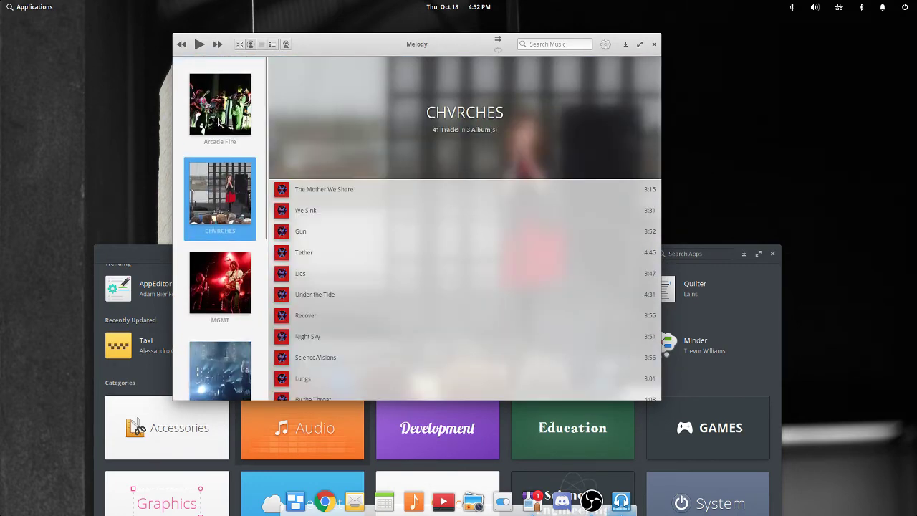
Step: Look through the Songs, Playlists, Radio and Albums views, open Flood, then close Melody
left_click(271, 45)
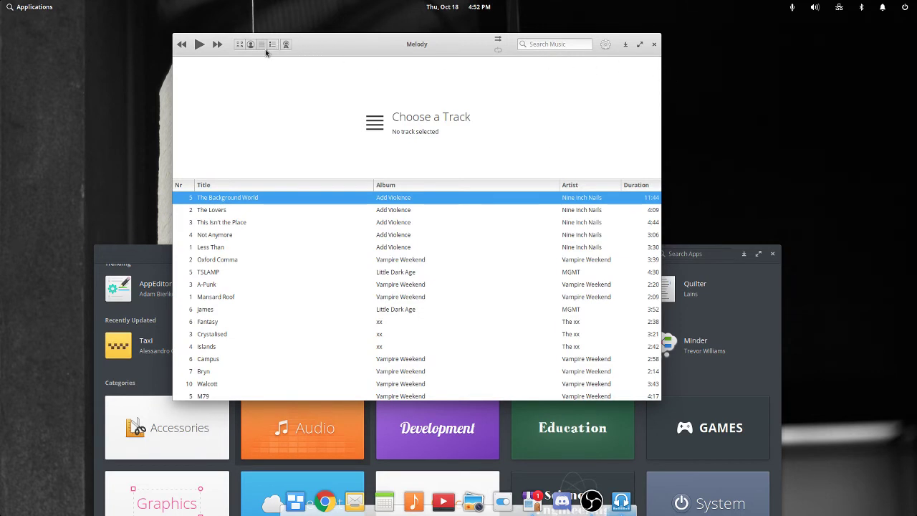
left_click(286, 46)
left_click(285, 44)
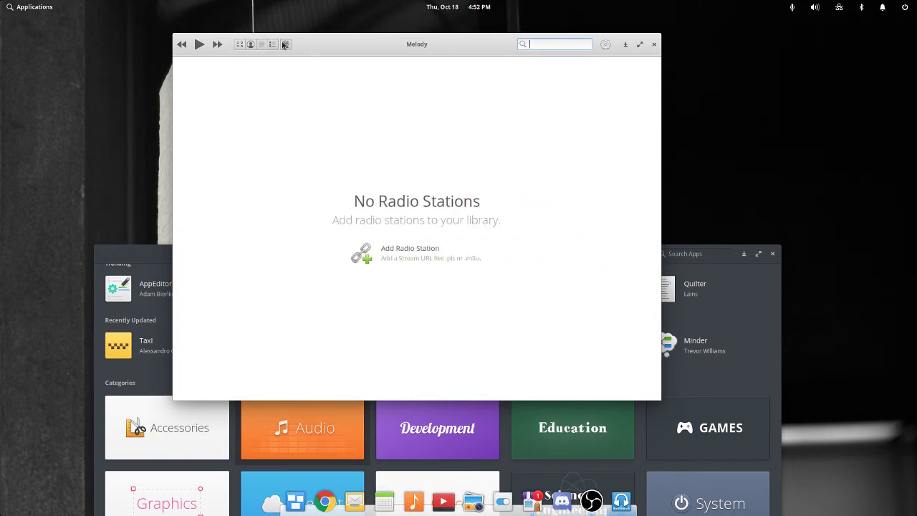
left_click(237, 44)
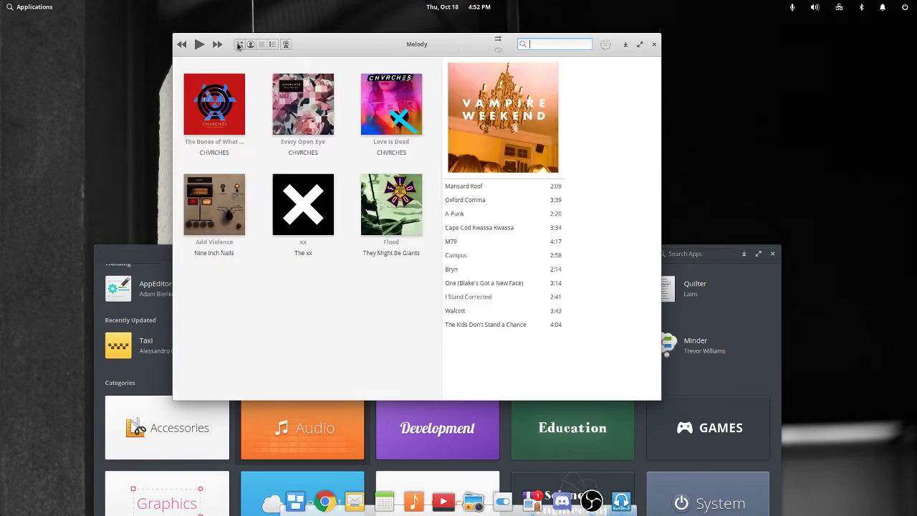
left_click(468, 209)
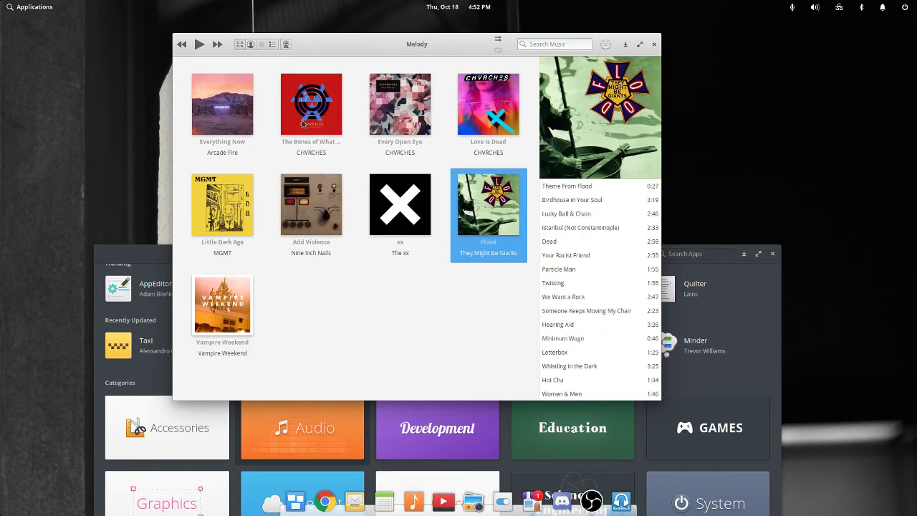
left_click(654, 44)
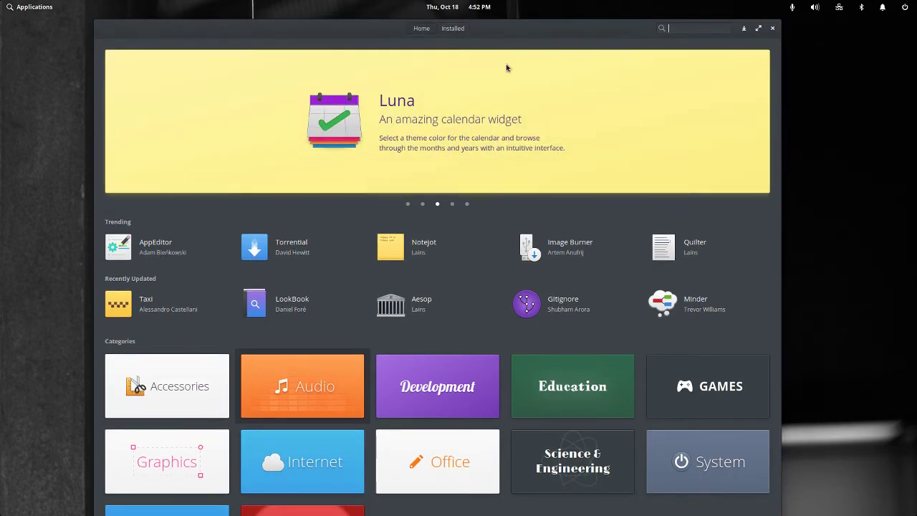
Step: Maximize AppCenter, then browse the Games category (Gnonograms page) and the Office category
double_click(494, 28)
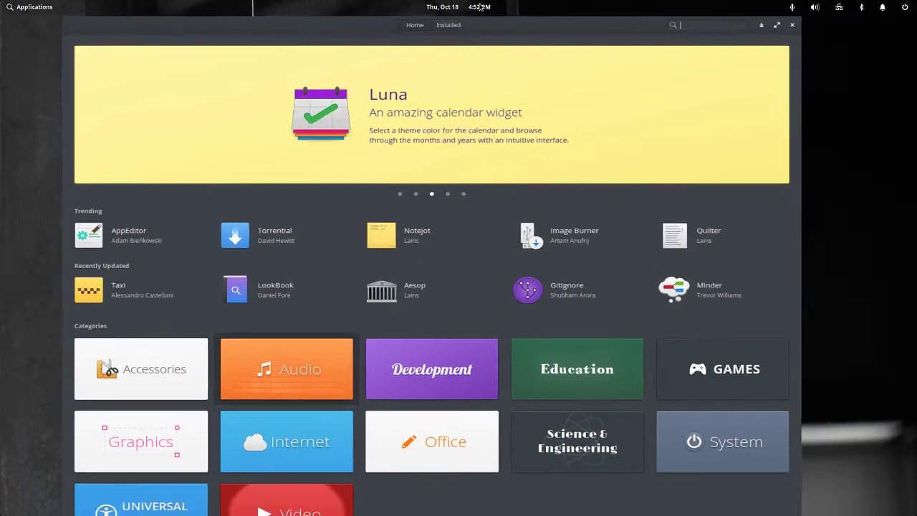
left_click(627, 400)
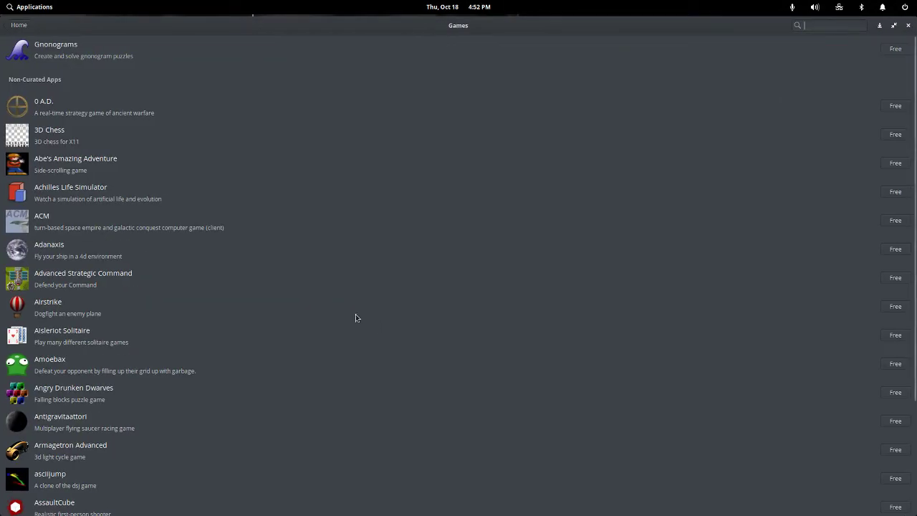
left_click(69, 50)
left_click(16, 25)
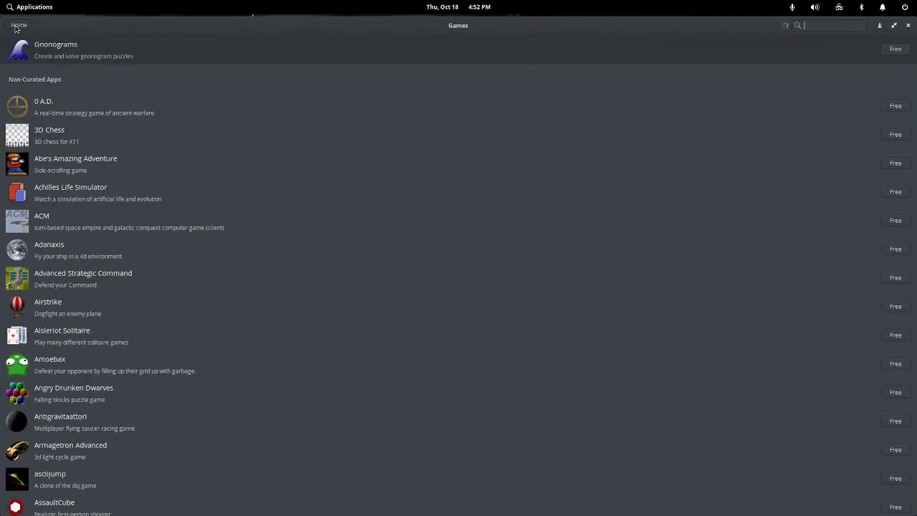
left_click(15, 27)
left_click(75, 443)
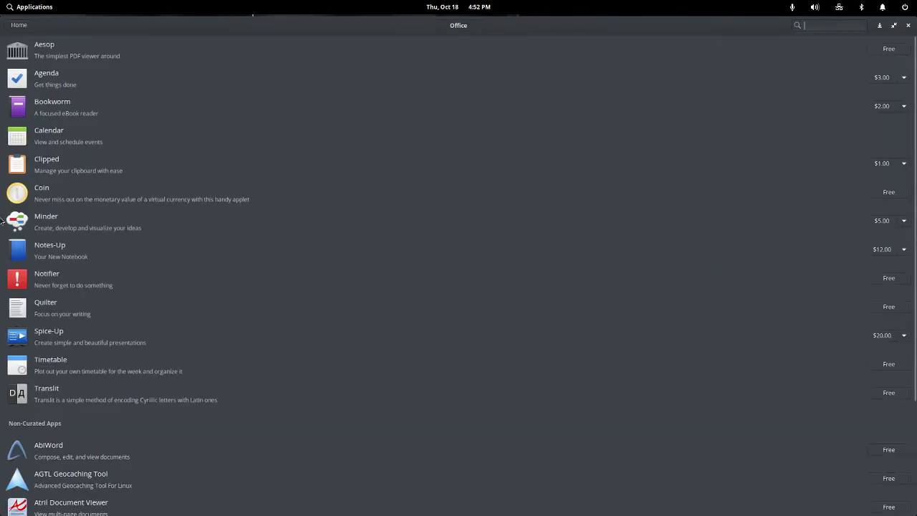
left_click(17, 21)
Step: Browse the Accessories category and Quilter's page under Office, returning to the home page
left_click(96, 387)
scroll(105, 106, "down", 3)
scroll(104, 106, "down", 10)
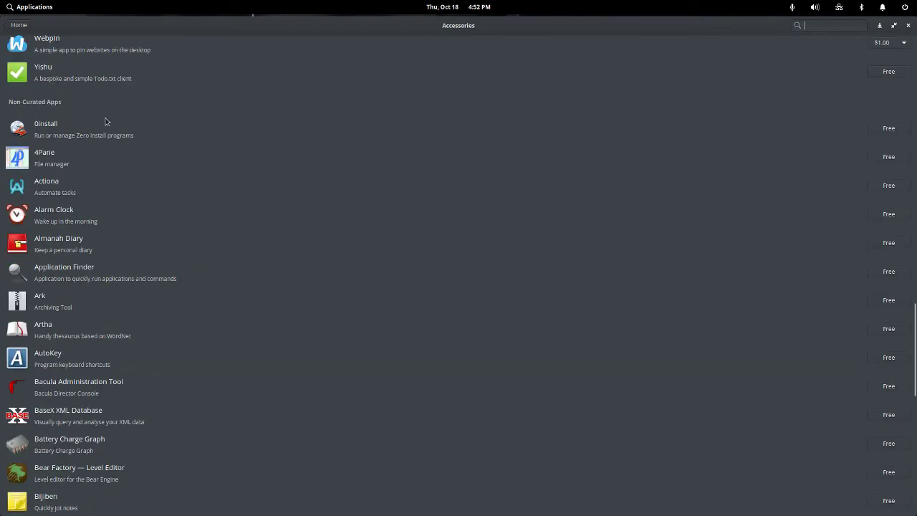
left_click(16, 27)
left_click(95, 459)
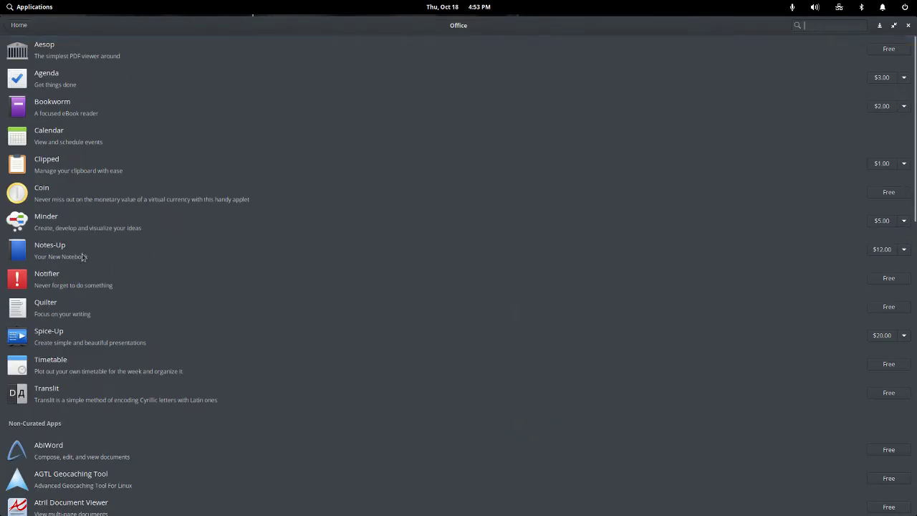
left_click(92, 316)
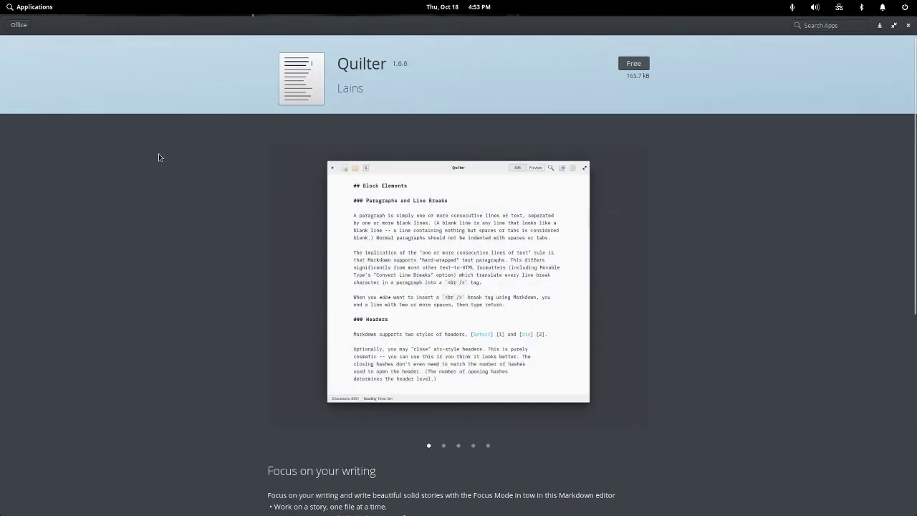
left_click(19, 25)
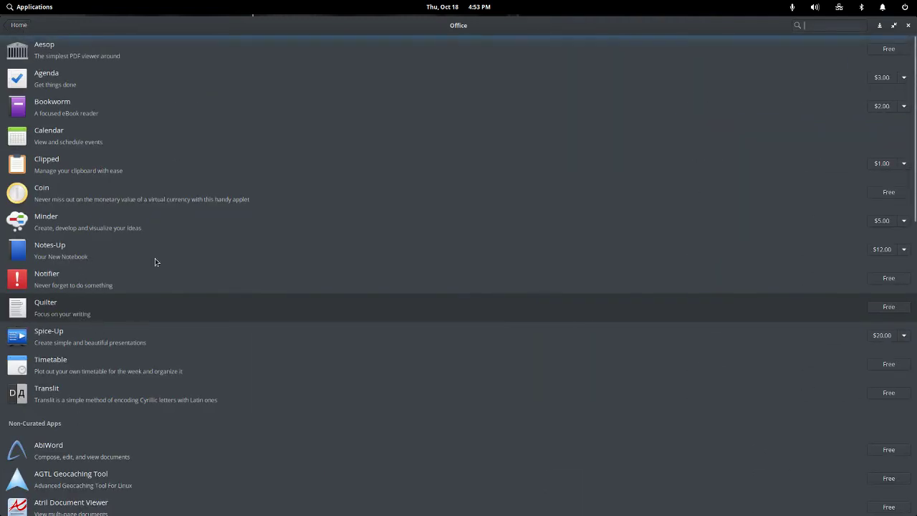
left_click(20, 26)
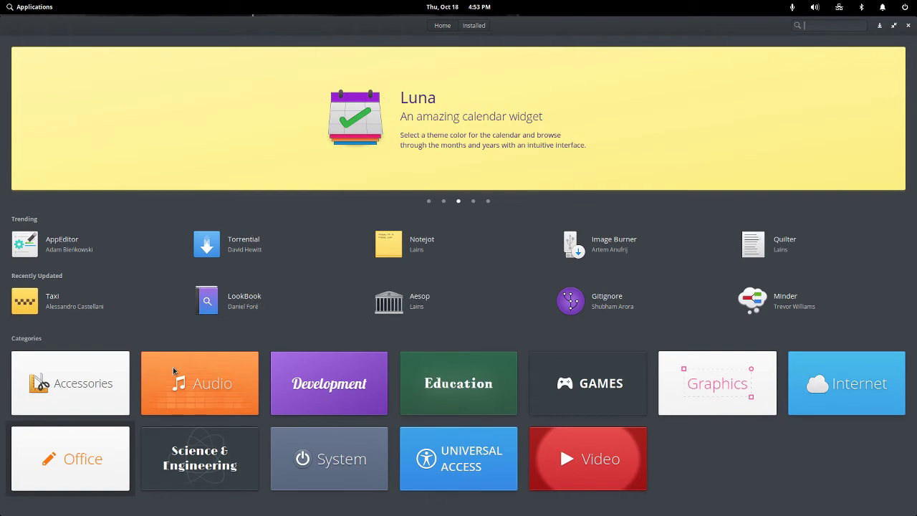
left_click(343, 466)
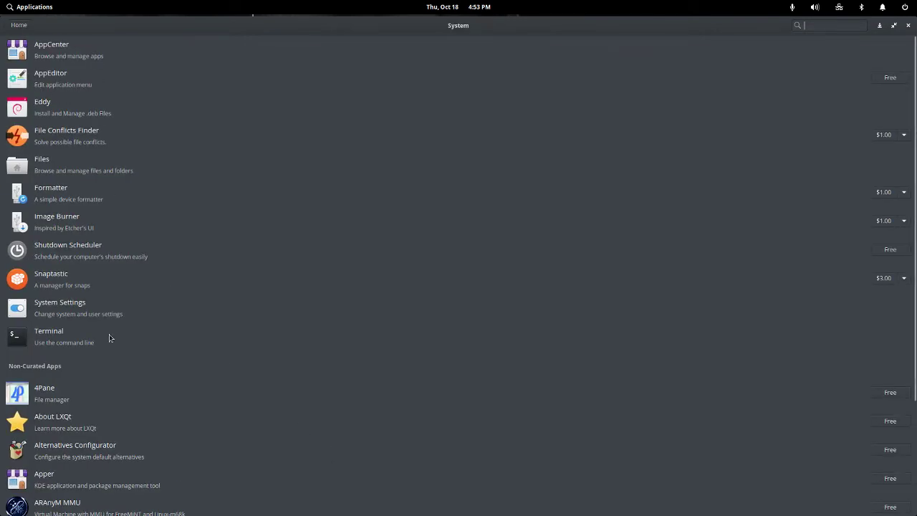
Step: Open Snaptastic's page and start installing it at the $1.00 price
left_click(95, 284)
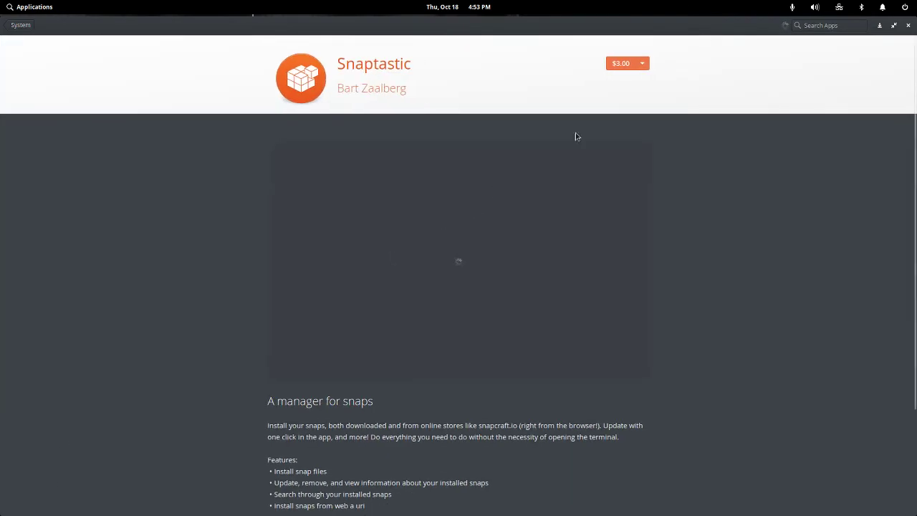
left_click(643, 63)
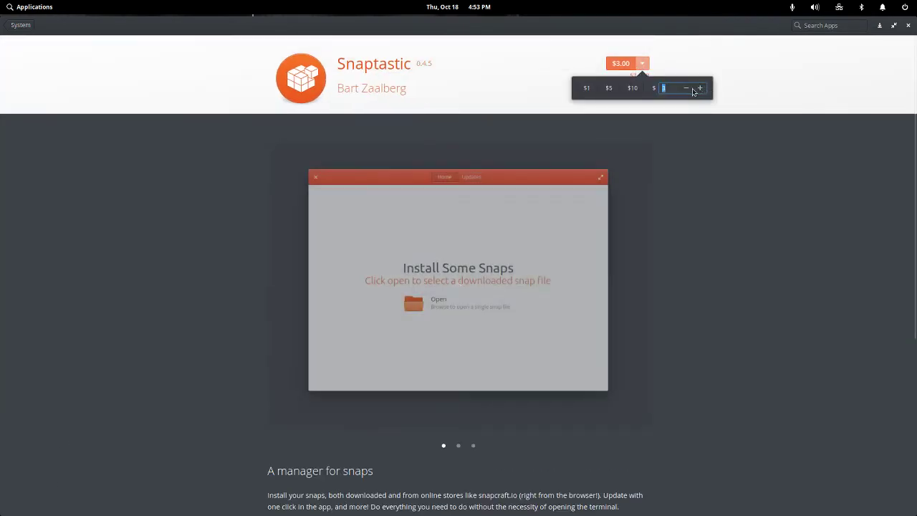
left_click(710, 123)
left_click(621, 63)
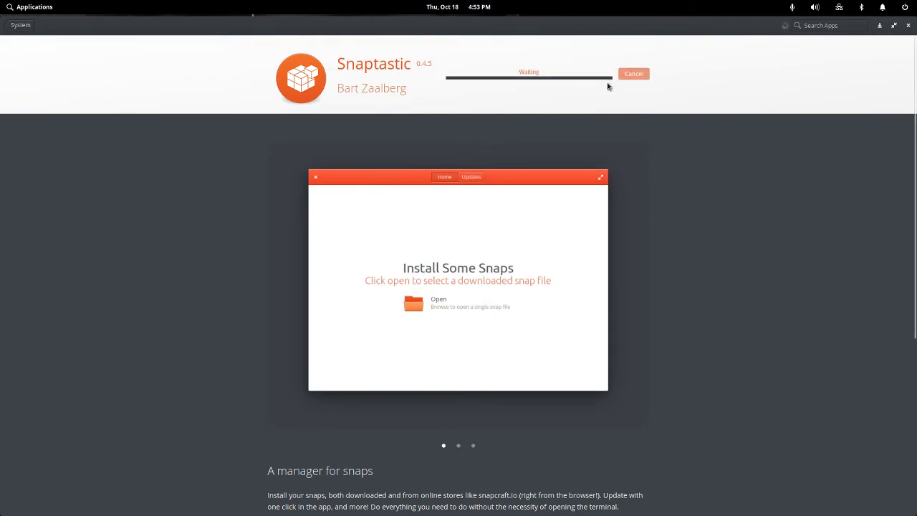
Step: Restore the AppCenter window and check the applications menu while Snaptastic installs
left_click_drag(562, 34, 447, 60)
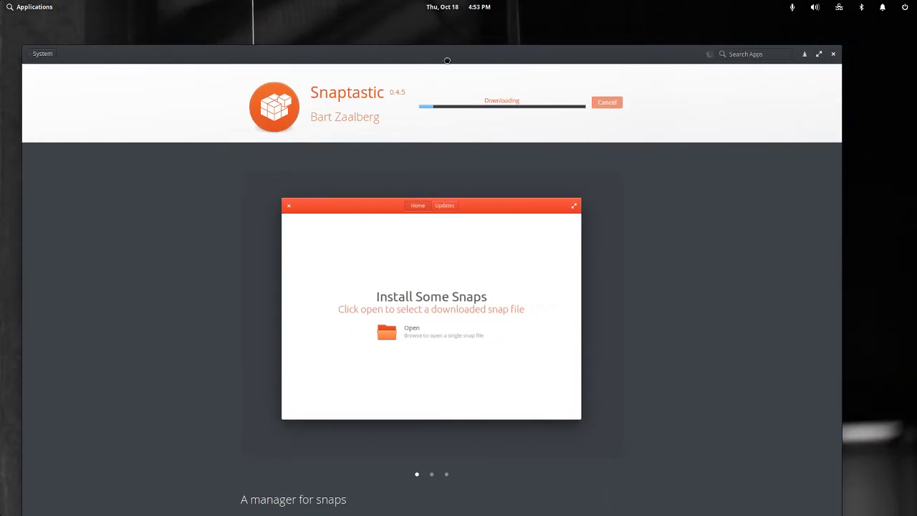
left_click(12, 7)
key("Escape")
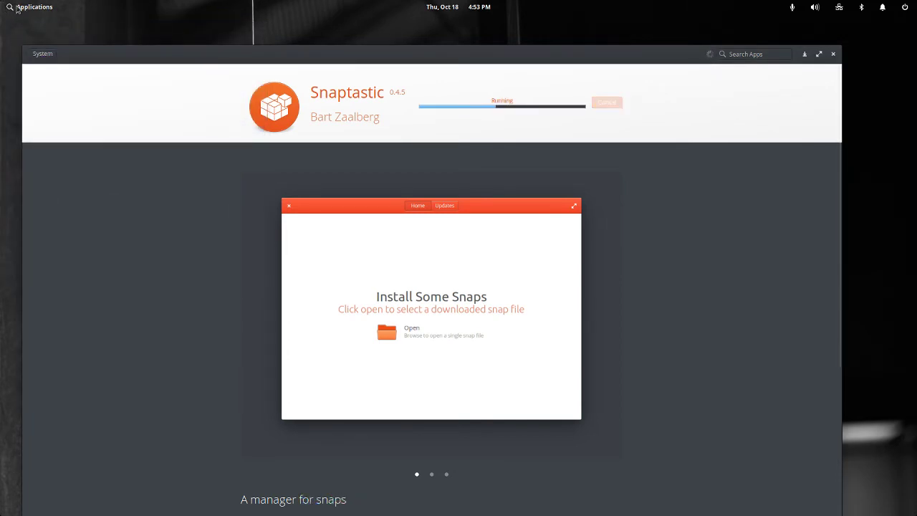
left_click(15, 10)
left_click(13, 7)
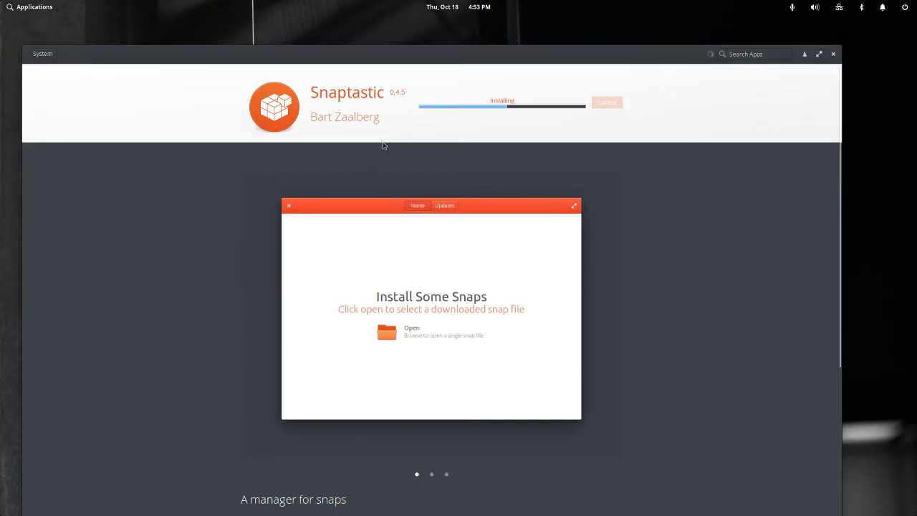
scroll(373, 313, "down", 5)
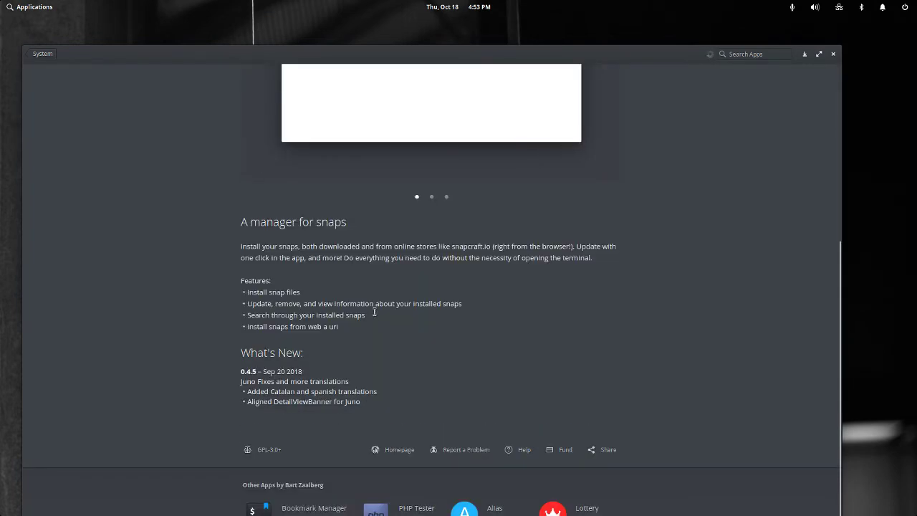
Step: Maximize AppCenter, view the Alias app's page, then go back to Snaptastic
double_click(345, 61)
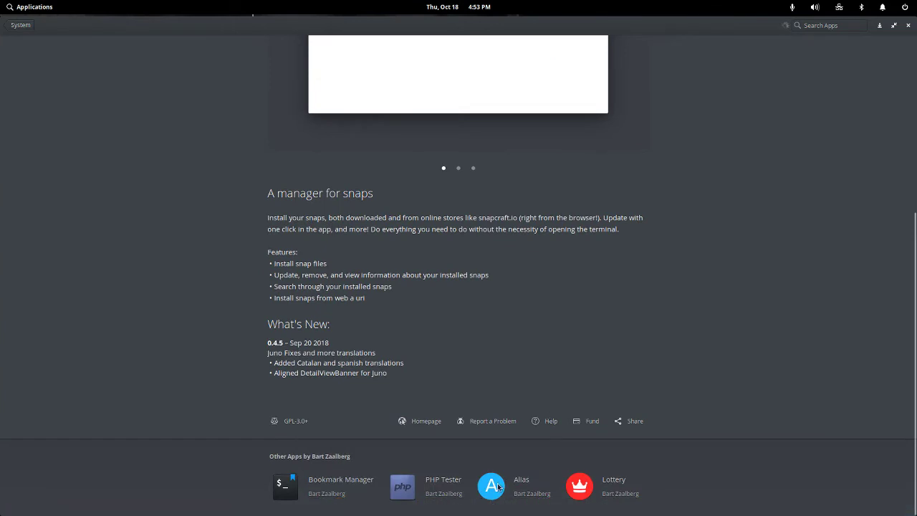
left_click(498, 488)
scroll(449, 374, "down", 2)
scroll(420, 342, "up", 2)
scroll(453, 187, "down", 2)
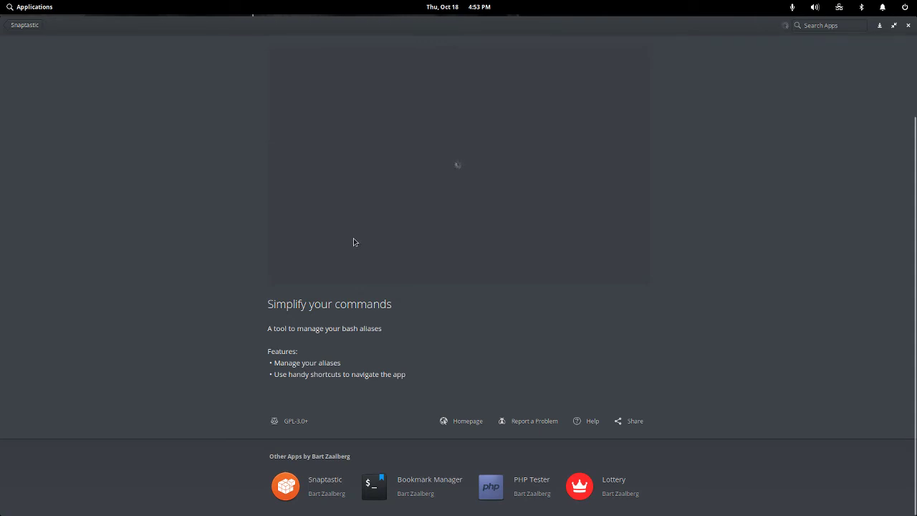
scroll(353, 243, "up", 2)
left_click(24, 25)
Step: Scroll through the applications menu to find the newly installed Snaptastic
left_click(30, 6)
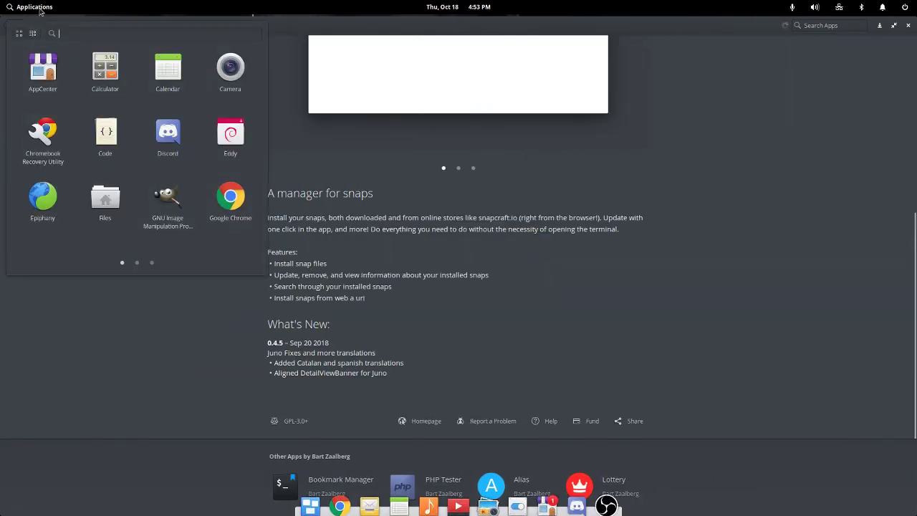
scroll(182, 188, "down", 2)
scroll(183, 188, "up", 2)
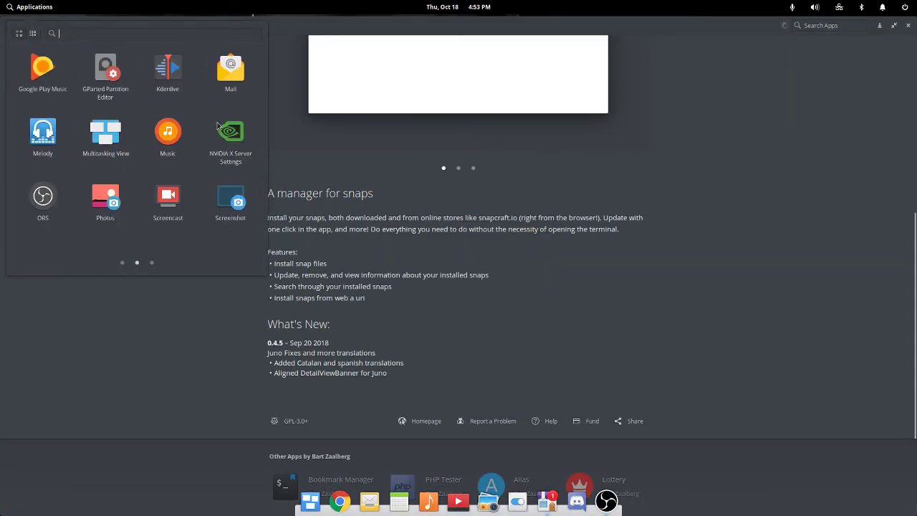
scroll(230, 48, "up", 1)
key("Escape")
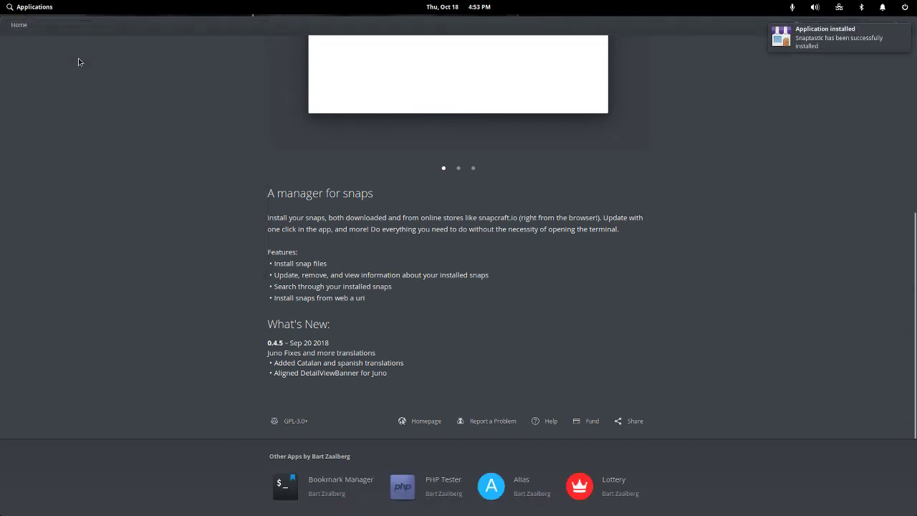
left_click(3, 4)
type("sn")
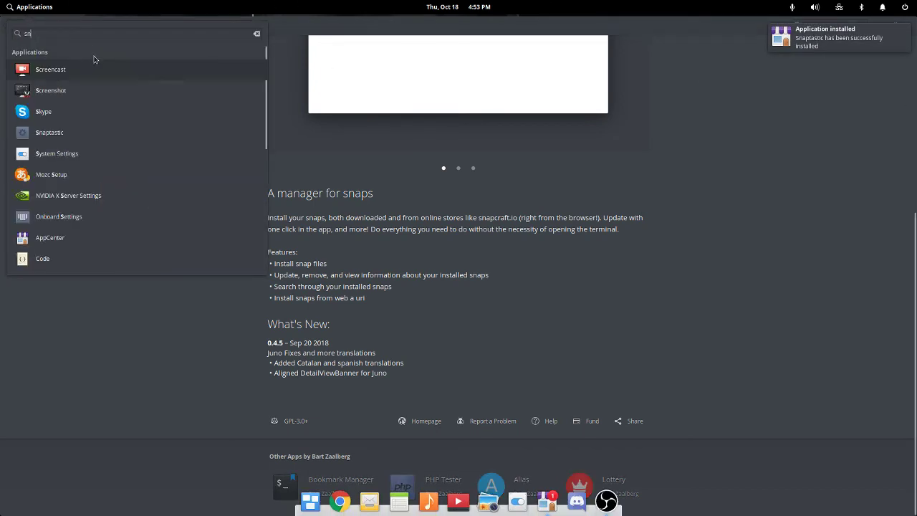
left_click(83, 74)
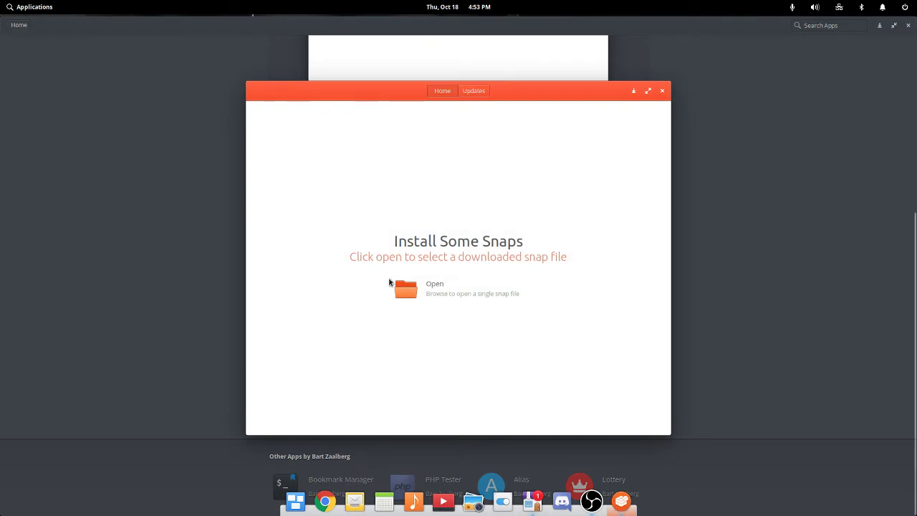
left_click(412, 288)
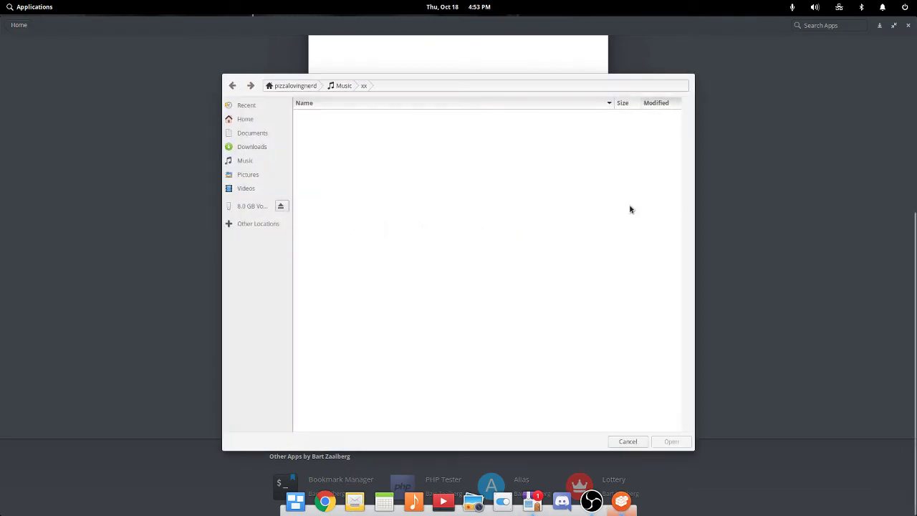
left_click(641, 441)
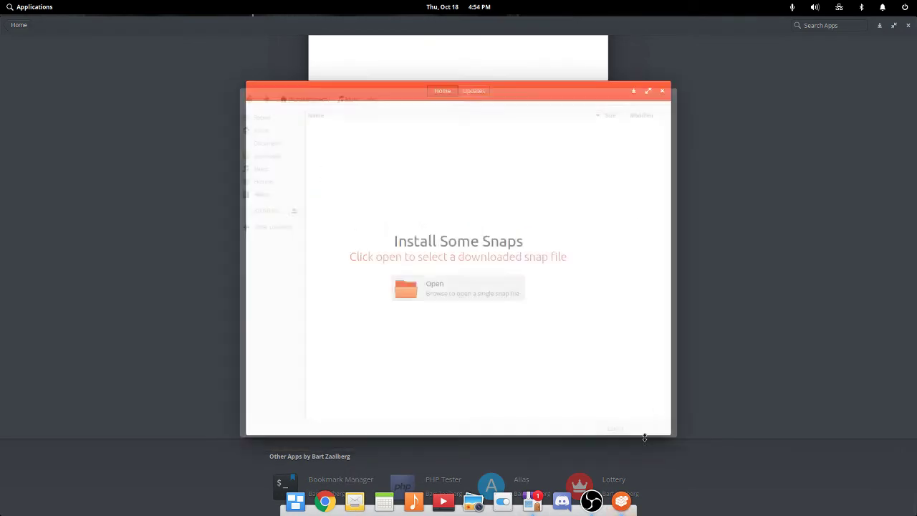
left_click(475, 91)
left_click(443, 90)
left_click(662, 92)
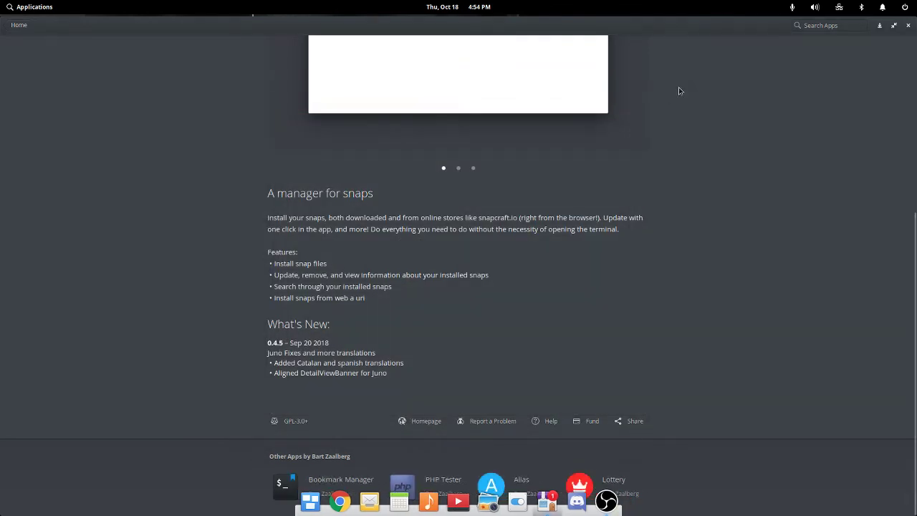
left_click(880, 26)
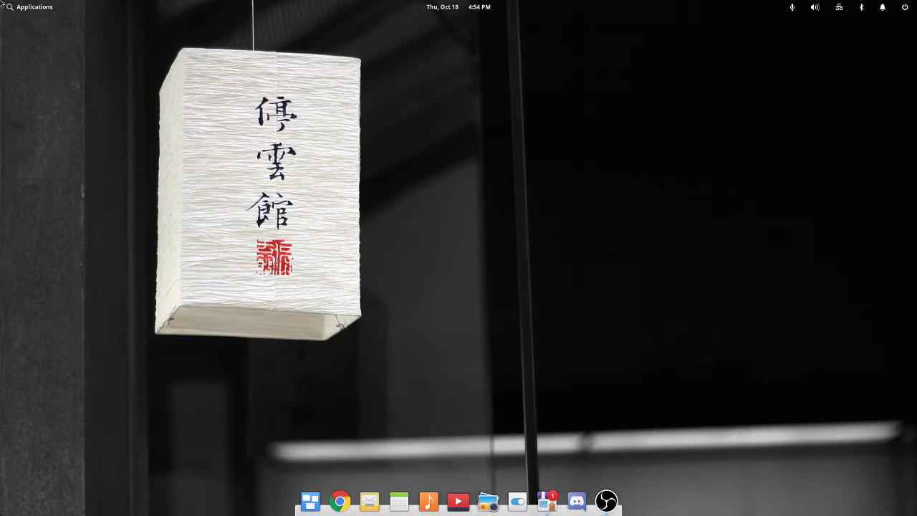
Step: Open and minimize Discord, then close the Chrome New Tab window
left_click(575, 505)
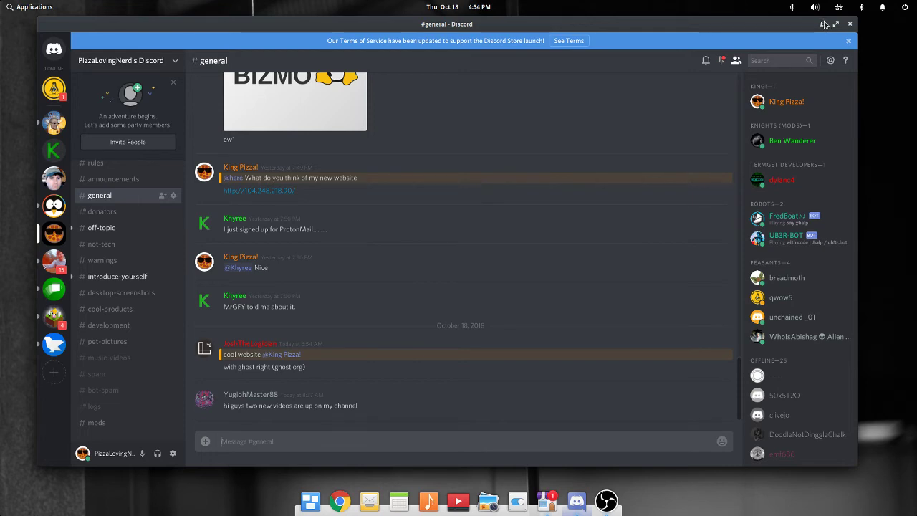
left_click(822, 25)
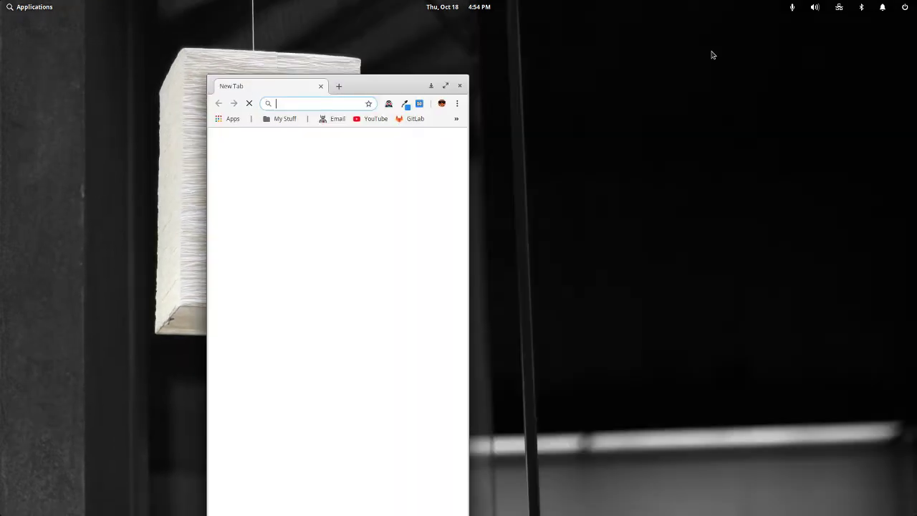
left_click(460, 87)
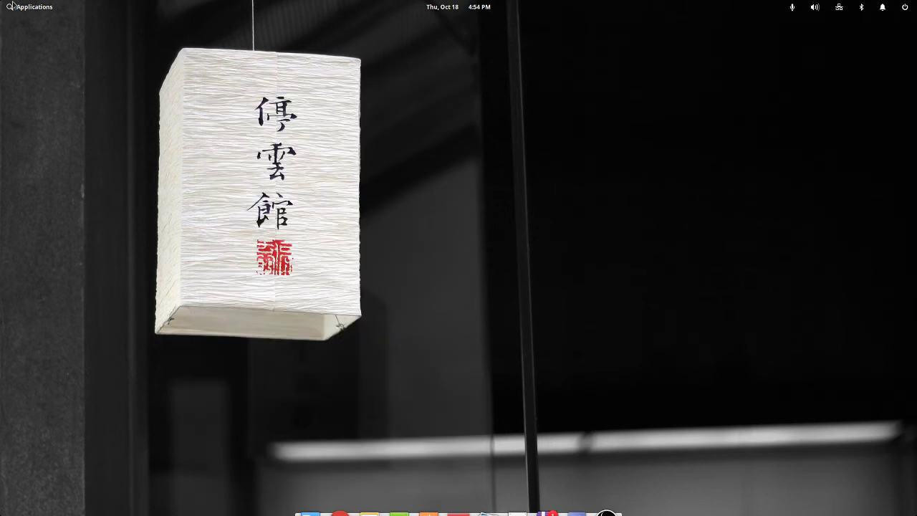
Step: Launch Terminal from the Applications menu and type 'ppa' at the prompt
left_click(11, 6)
type("ter")
left_click(61, 70)
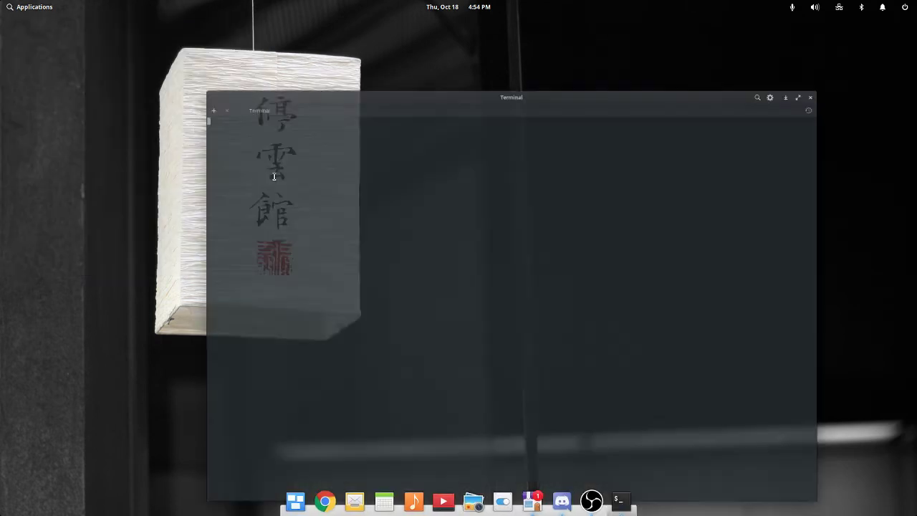
type("ppa")
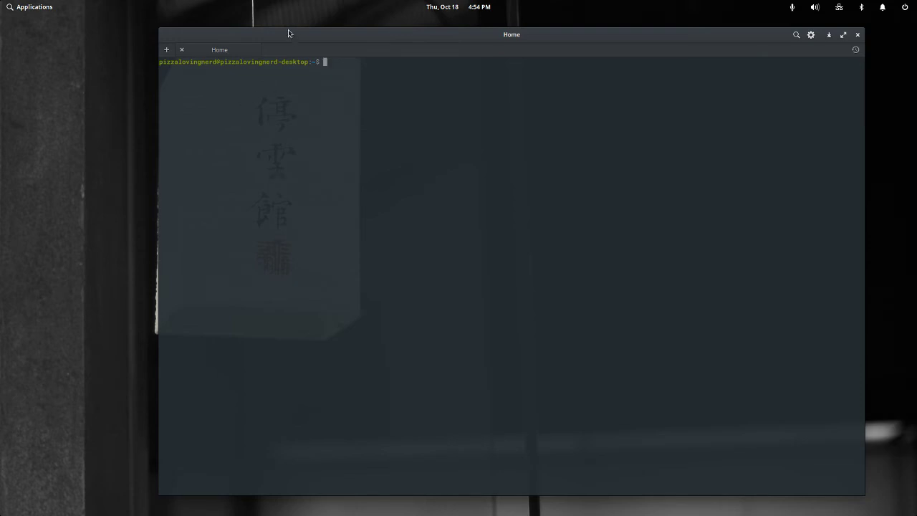
left_click_drag(292, 35, 230, 26)
Step: Try the cream and white terminal colour schemes, then settle back on dark
left_click(749, 26)
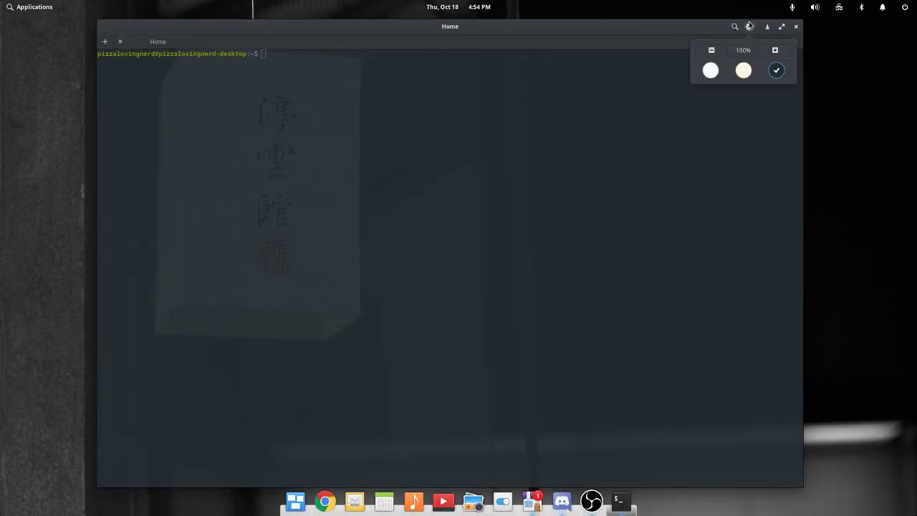
left_click(744, 70)
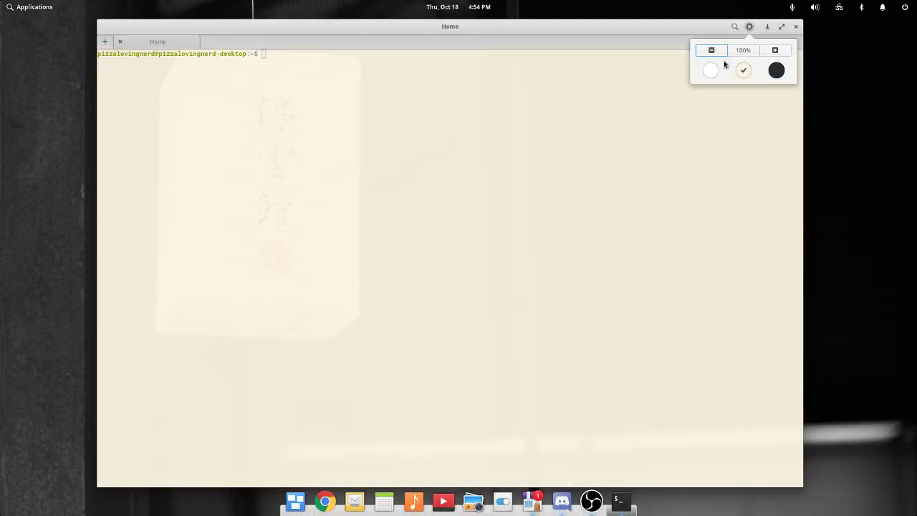
left_click(711, 69)
left_click(776, 69)
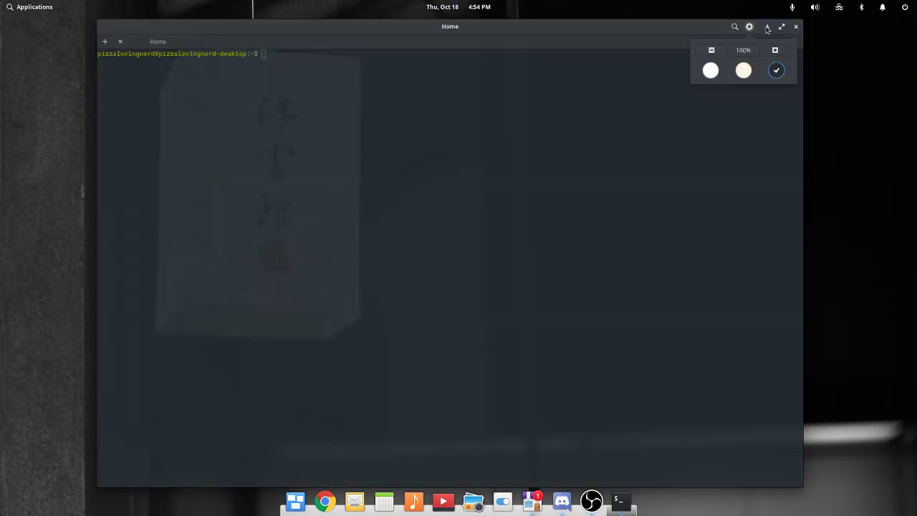
left_click(319, 107)
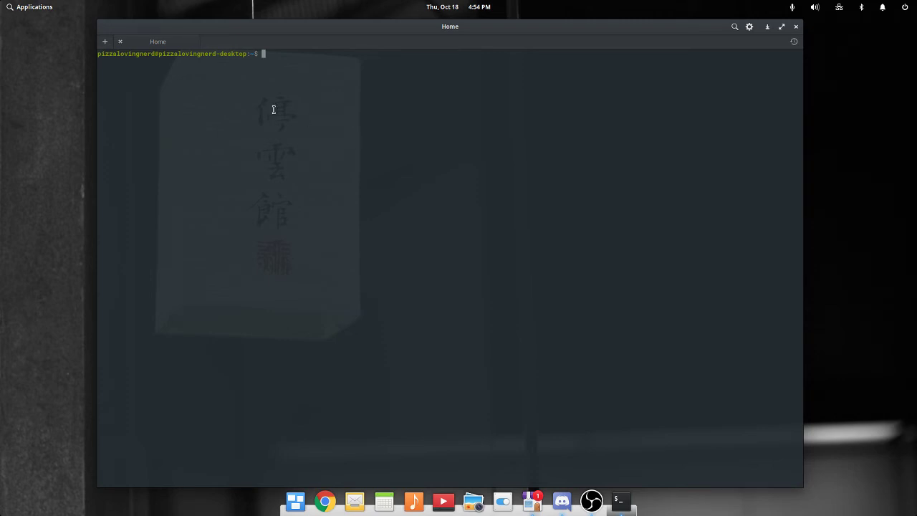
Step: Dismiss the applications menu search to get back to AppCenter
left_click(3, 5)
type("wor")
key("BackSpace")
key("BackSpace")
key("BackSpace")
key("Escape")
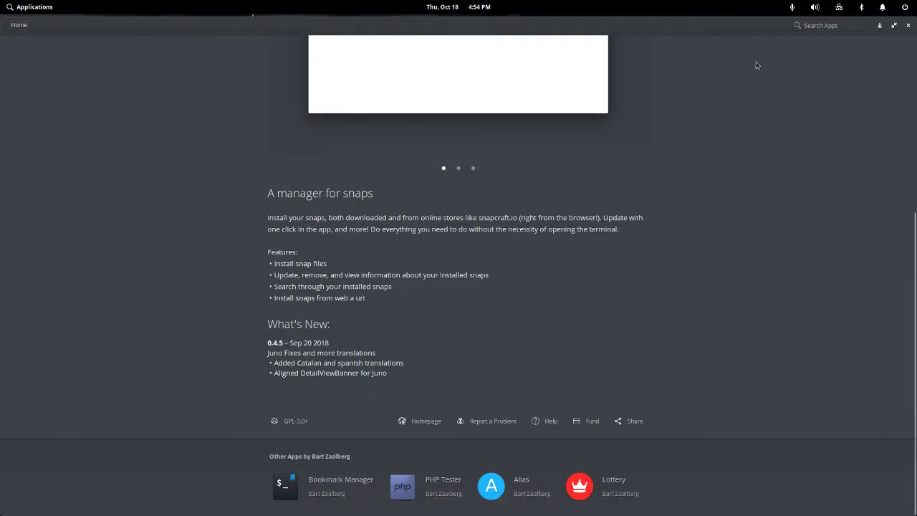
scroll(756, 65, "up", 5)
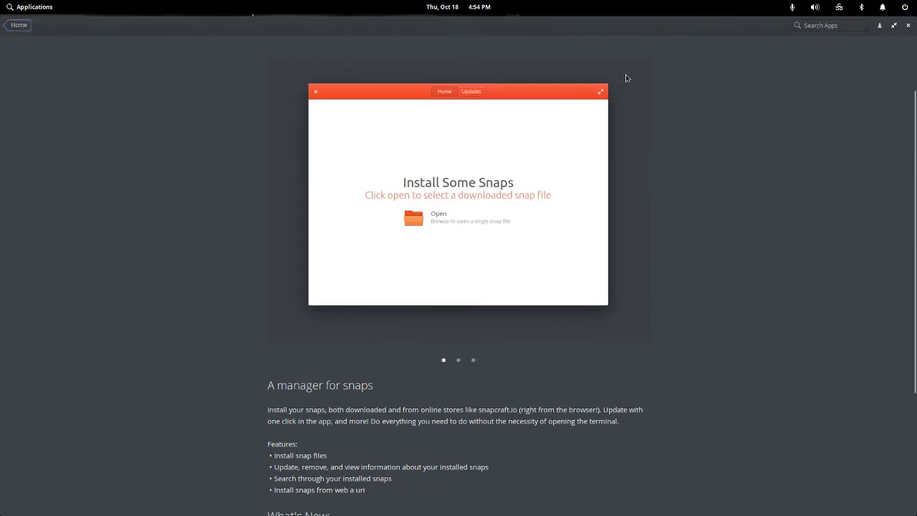
Step: Search AppCenter for 'eddy', view Eddy's page, then close AppCenter and shift Terminal right
left_click(1, 25)
type("eddy")
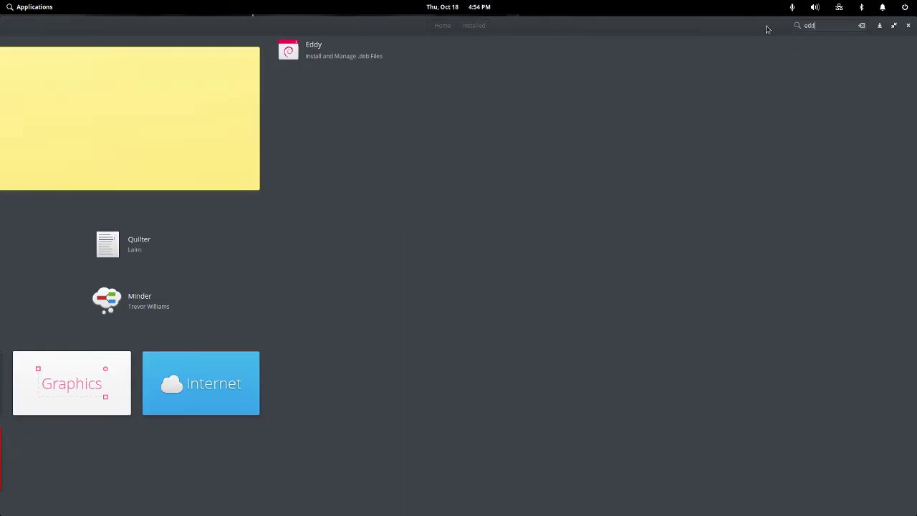
left_click(50, 49)
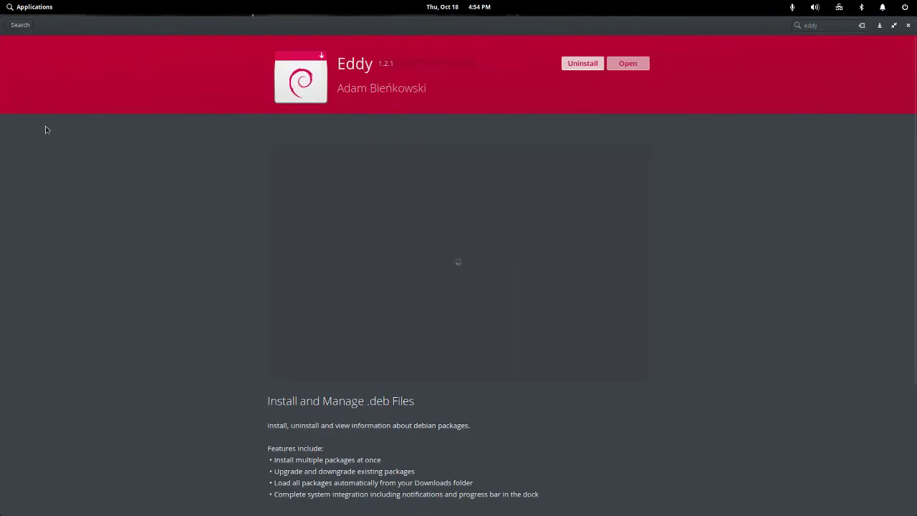
scroll(443, 194, "down", 3)
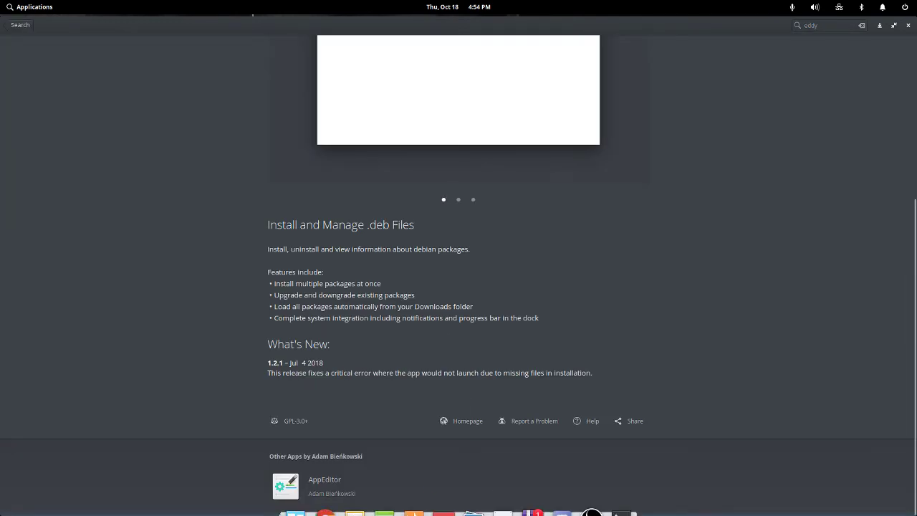
scroll(217, 455, "up", 3)
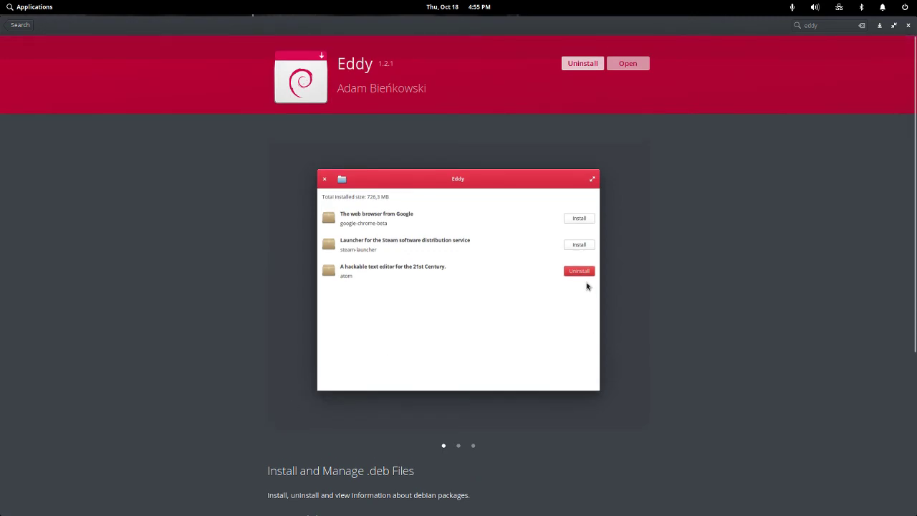
left_click(908, 26)
left_click_drag(307, 36, 281, 36)
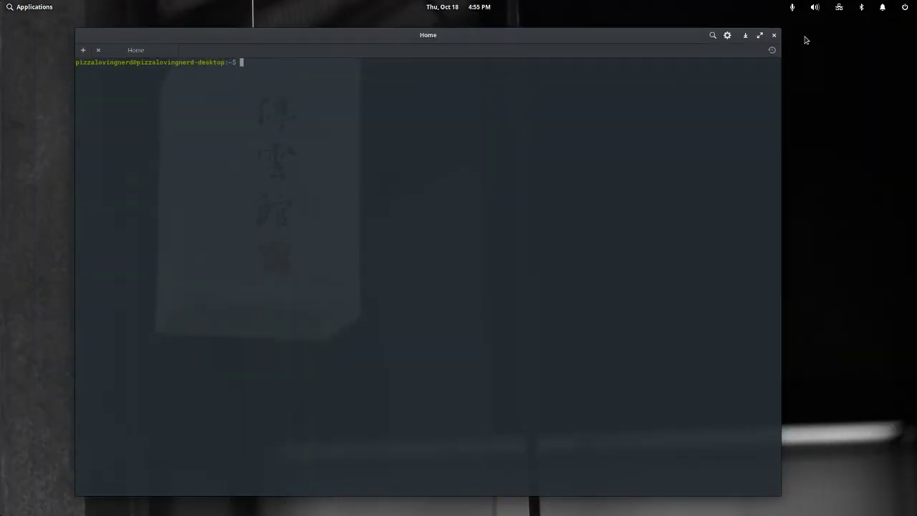
Step: Shrink and reposition the Terminal window, then bring up AppCenter's home page from the dock
left_click_drag(780, 30, 565, 127)
left_click_drag(412, 136, 545, 80)
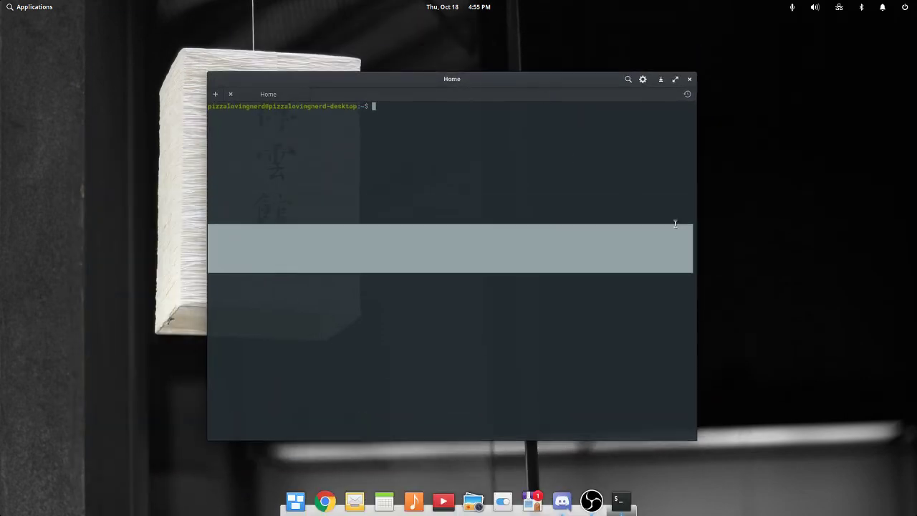
left_click(534, 502)
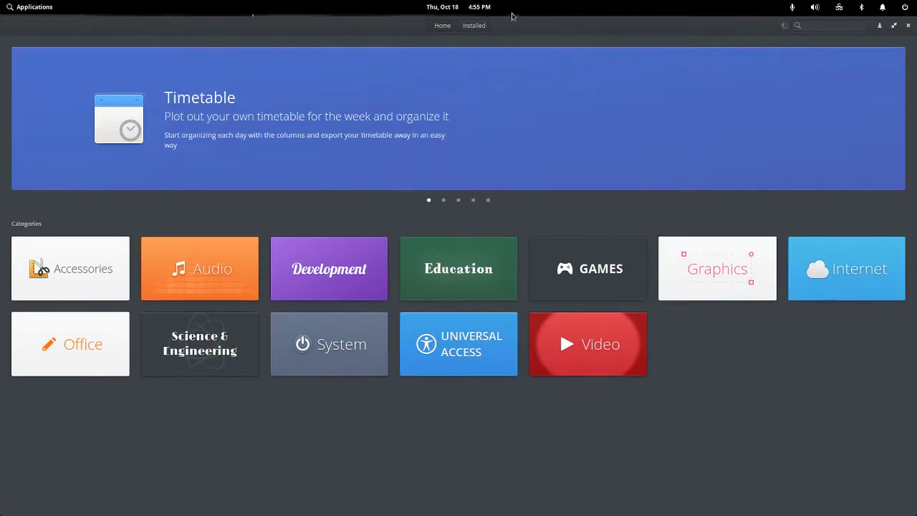
Step: Review the Operating System Updates components under Installed, close AppCenter, and nudge the Terminal left
left_click(475, 25)
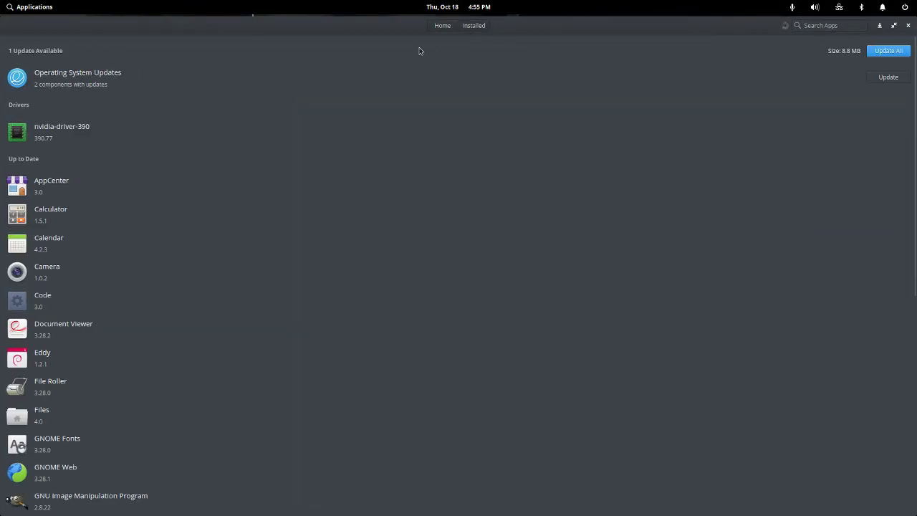
left_click(241, 86)
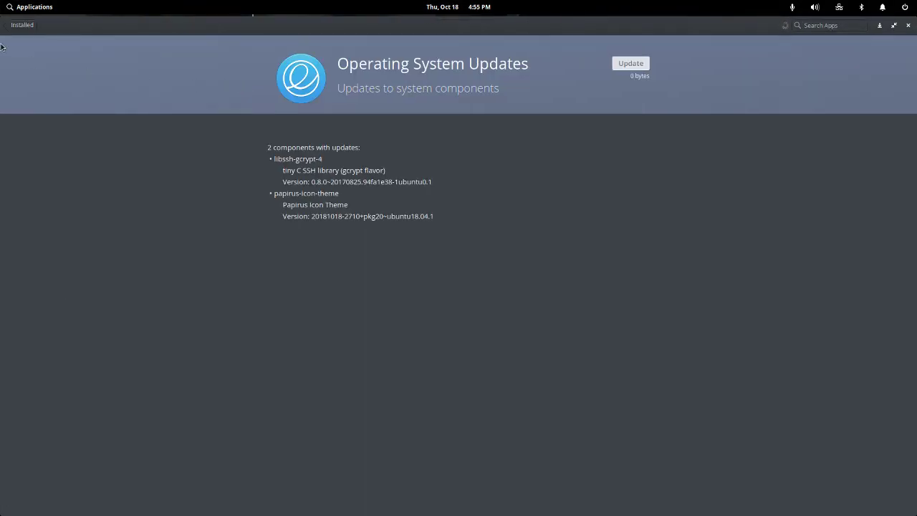
left_click(22, 28)
left_click(908, 25)
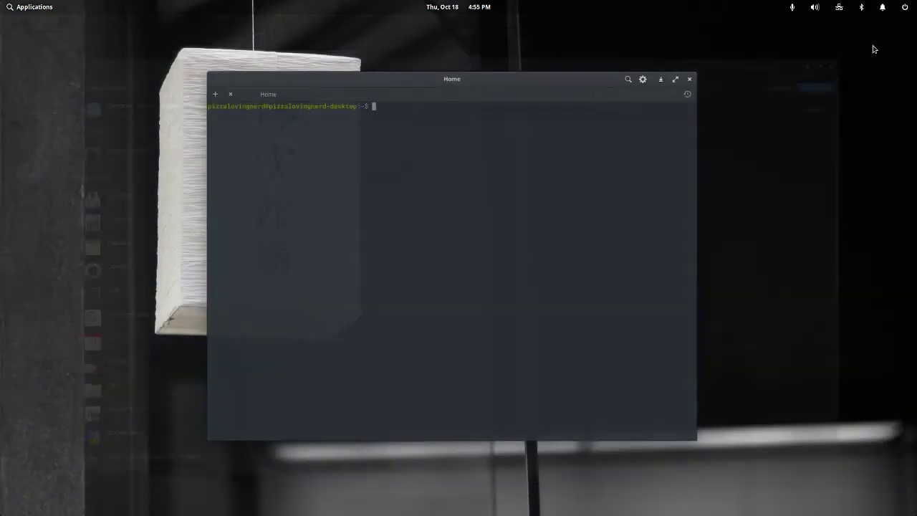
left_click_drag(343, 74, 181, 143)
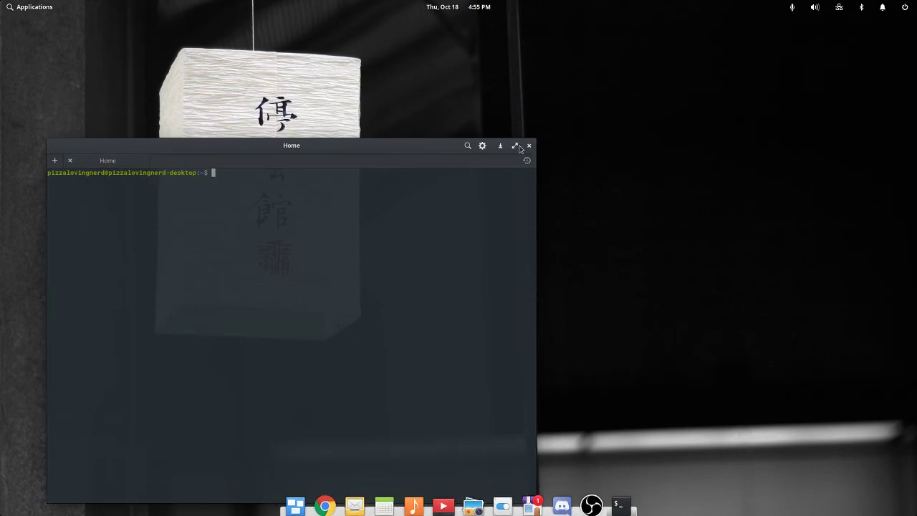
Step: Close the Terminal with Alt+F4 and launch System Settings from the Applications grid
key("alt+F4")
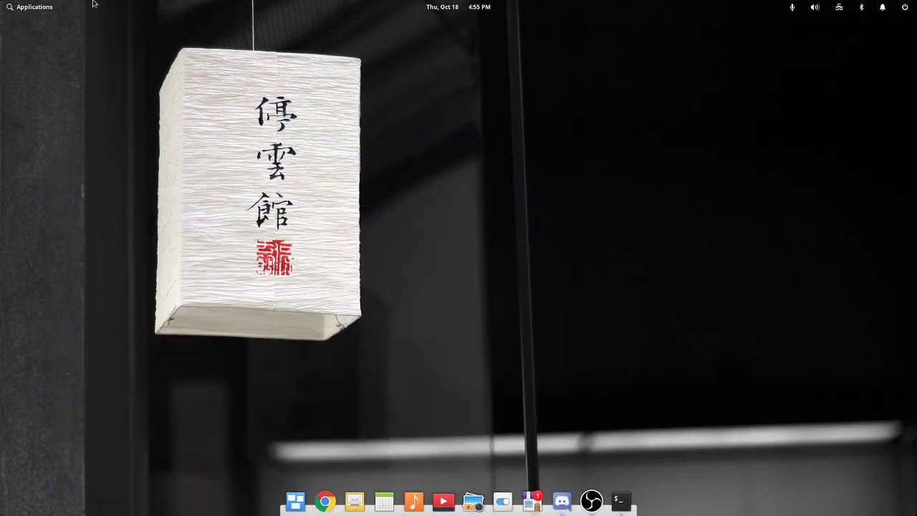
left_click(29, 7)
scroll(136, 143, "down", 2)
scroll(140, 178, "up", 1)
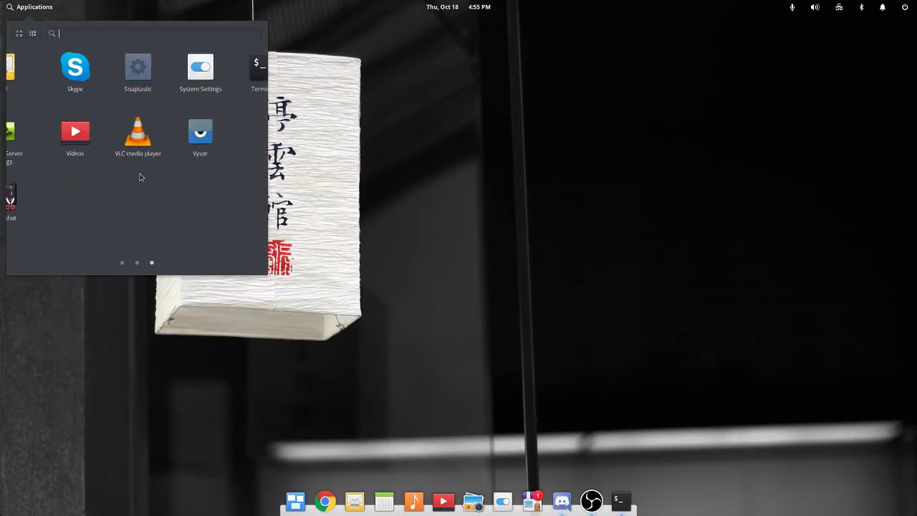
scroll(139, 174, "up", 1)
scroll(143, 147, "down", 2)
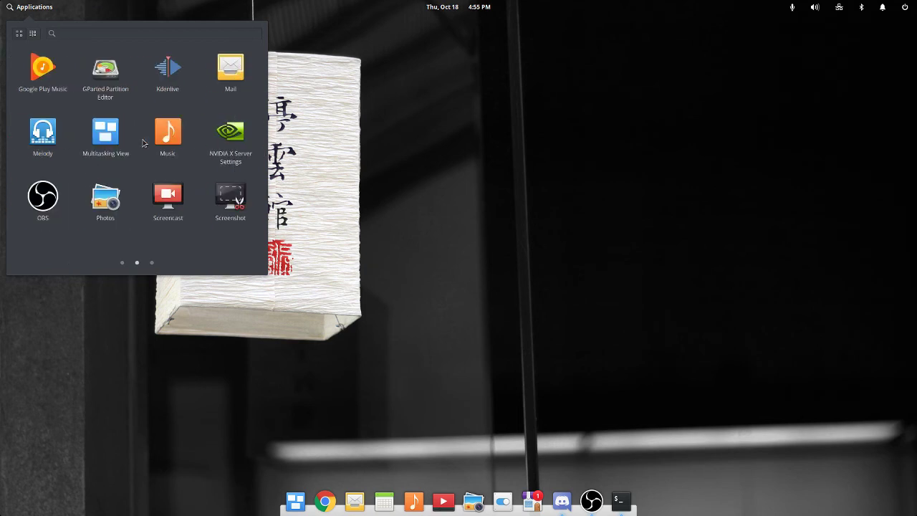
left_click(169, 69)
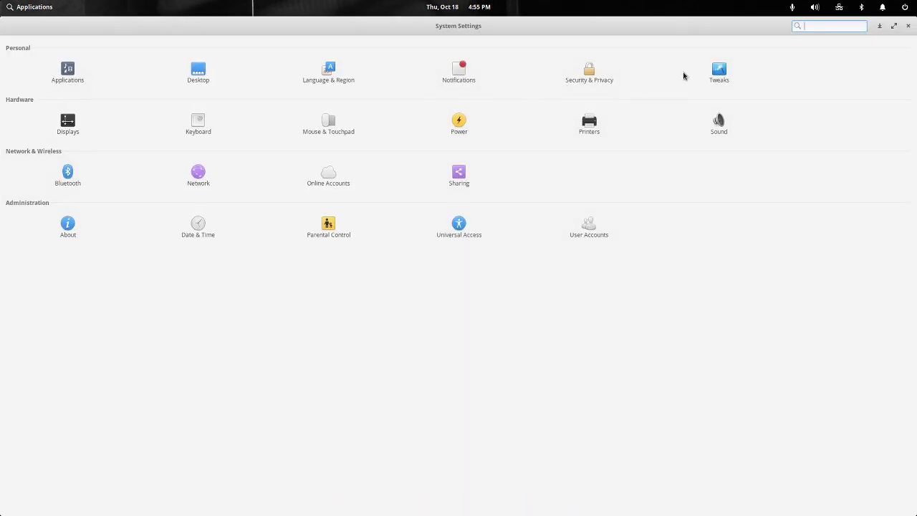
Step: In Tweaks, keep the elementary GTK+ theme and browse the Fonts, Animations, Miscellaneous, Files and Launcher pages
left_click(717, 70)
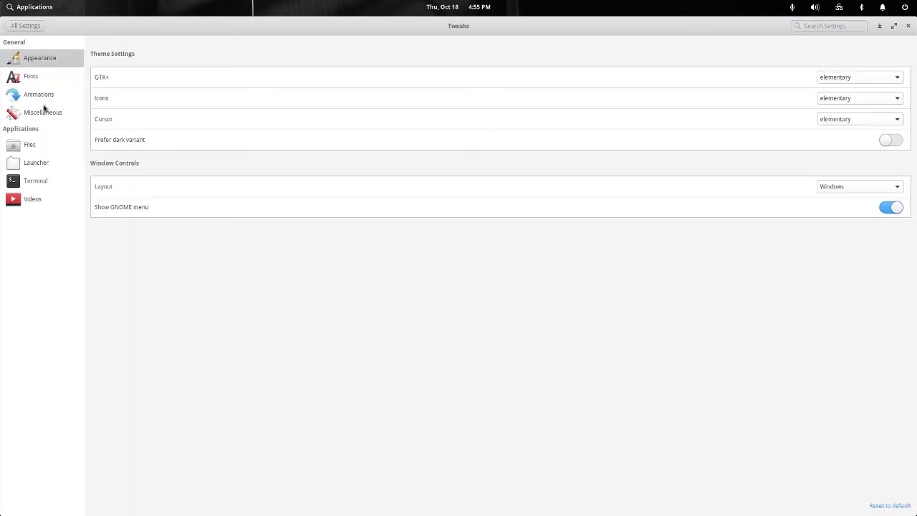
left_click(832, 79)
left_click(832, 83)
left_click(51, 75)
left_click(56, 94)
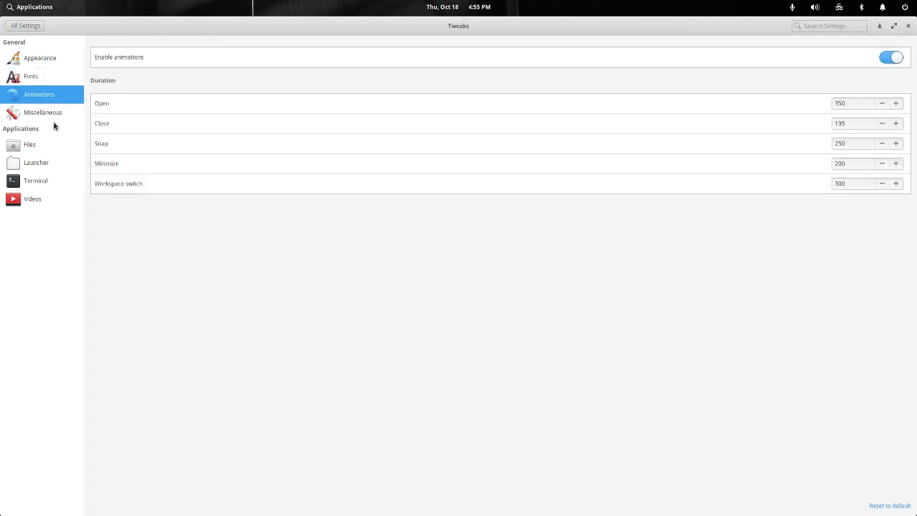
left_click(48, 112)
left_click(51, 152)
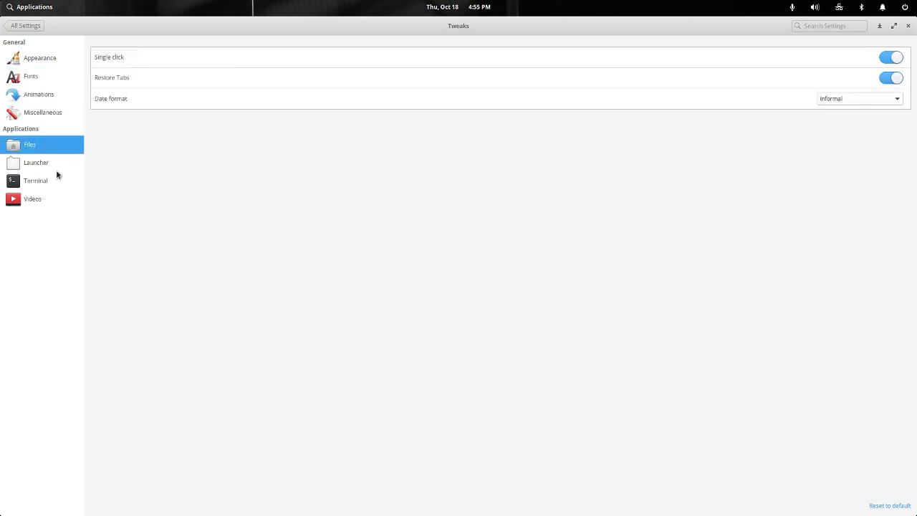
left_click(52, 163)
left_click(35, 147)
left_click(50, 57)
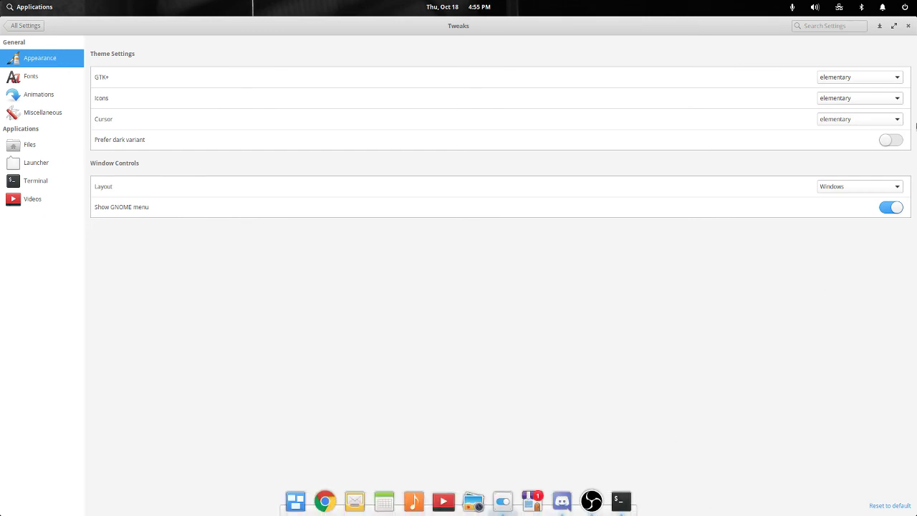
Step: Back on Appearance, keep the elementary GTK+ theme and switch the icon theme to HighContrast
left_click(831, 77)
left_click(831, 111)
left_click(829, 98)
left_click(828, 99)
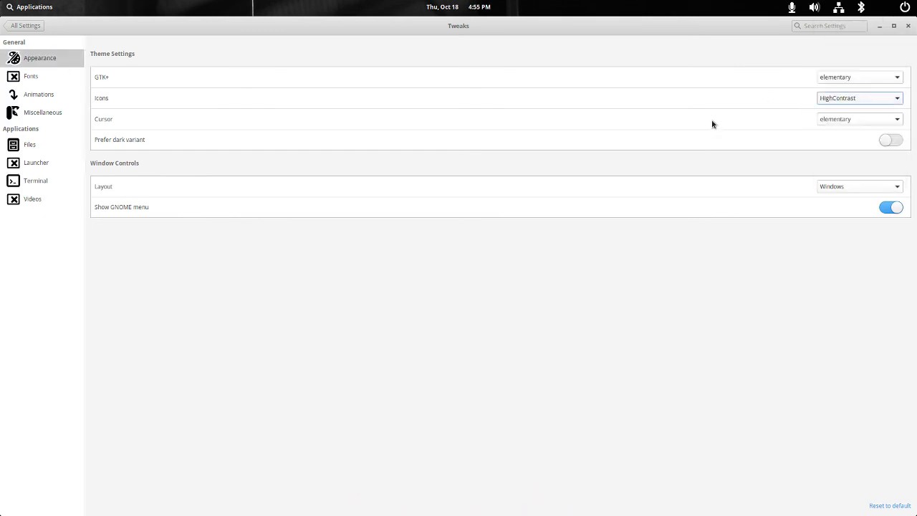
left_click(829, 99)
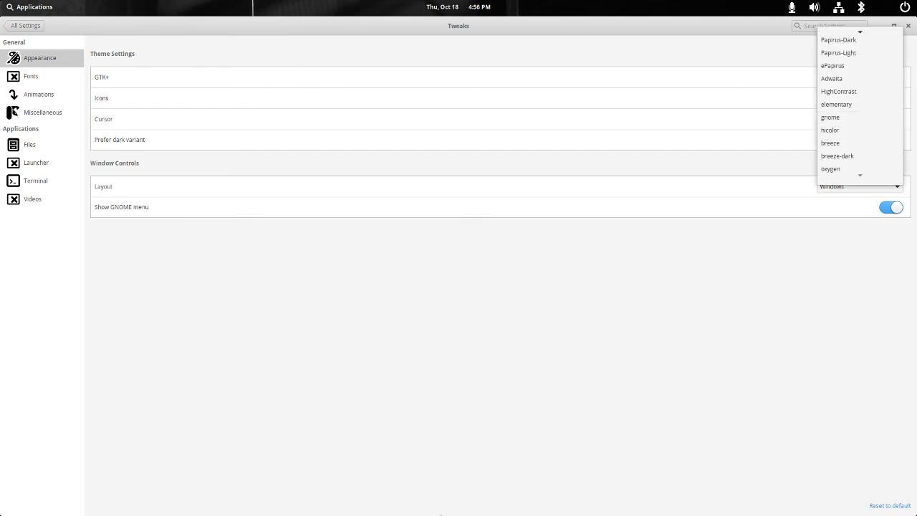
left_click(440, 513)
mouse_move(441, 513)
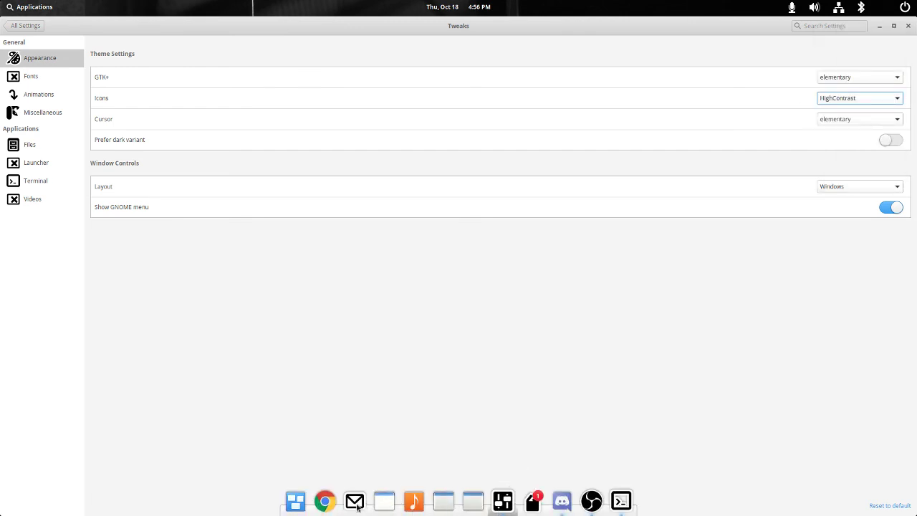
Step: Cycle icons through elementary and breeze, restore elementary, and close System Settings
left_click(840, 94)
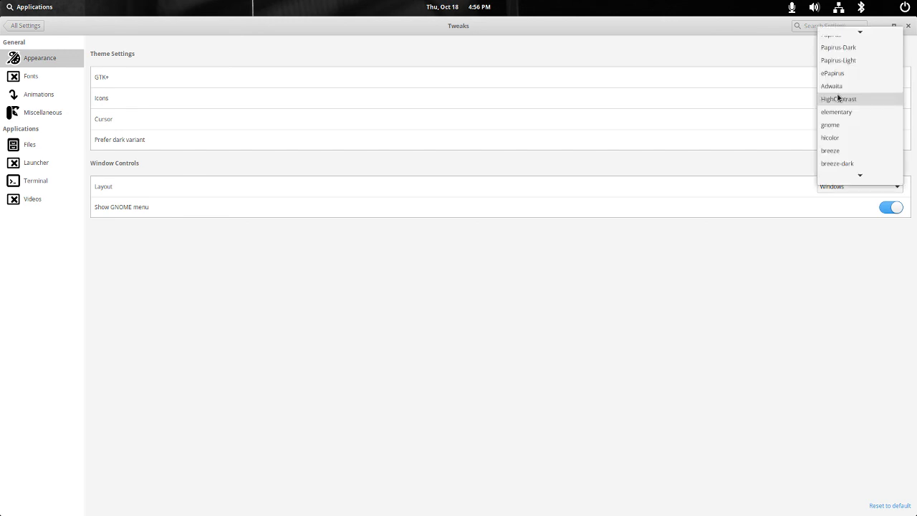
left_click(804, 105)
left_click(854, 99)
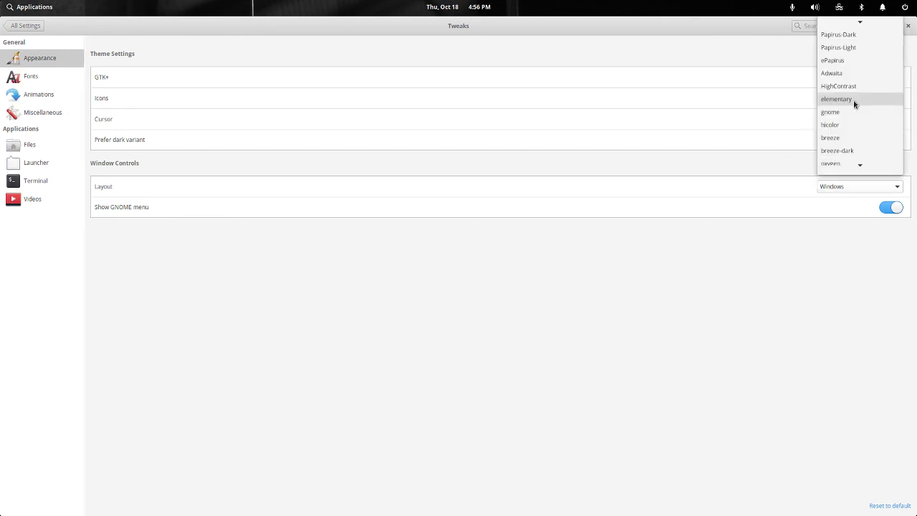
left_click(831, 137)
mouse_move(384, 506)
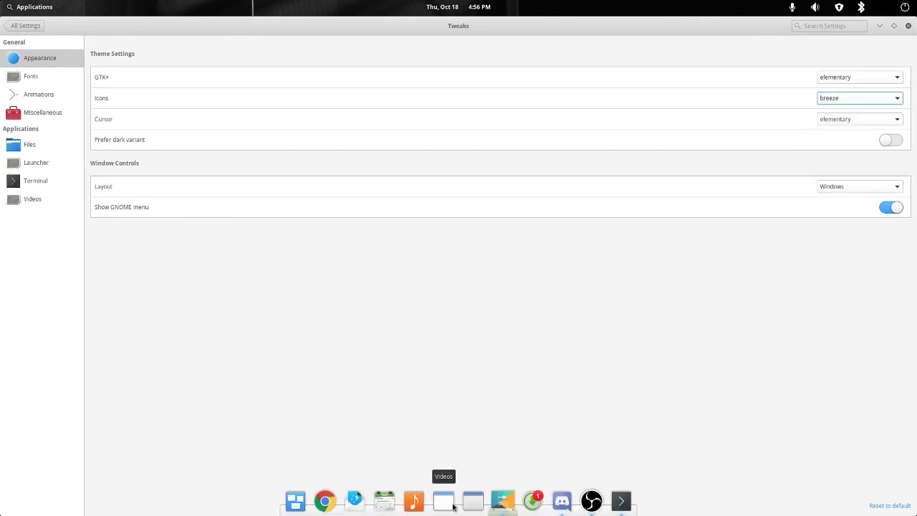
left_click(831, 98)
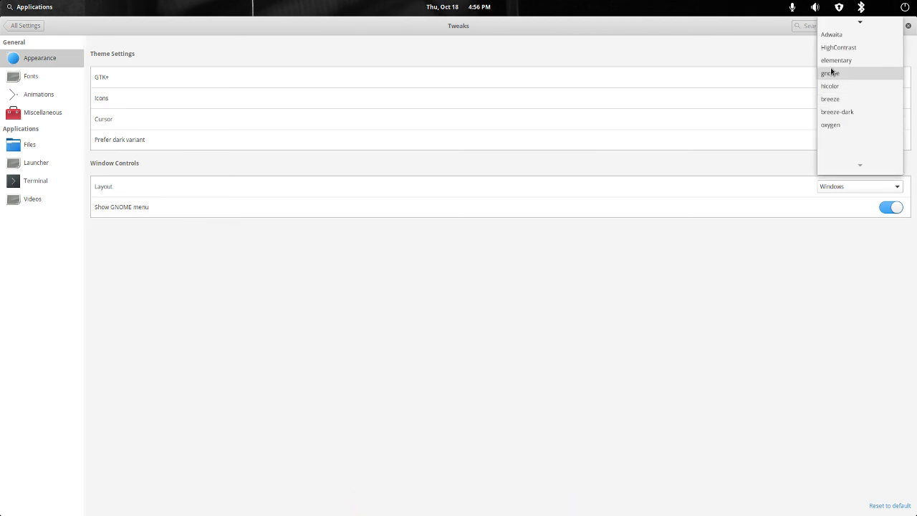
left_click(837, 60)
left_click(908, 26)
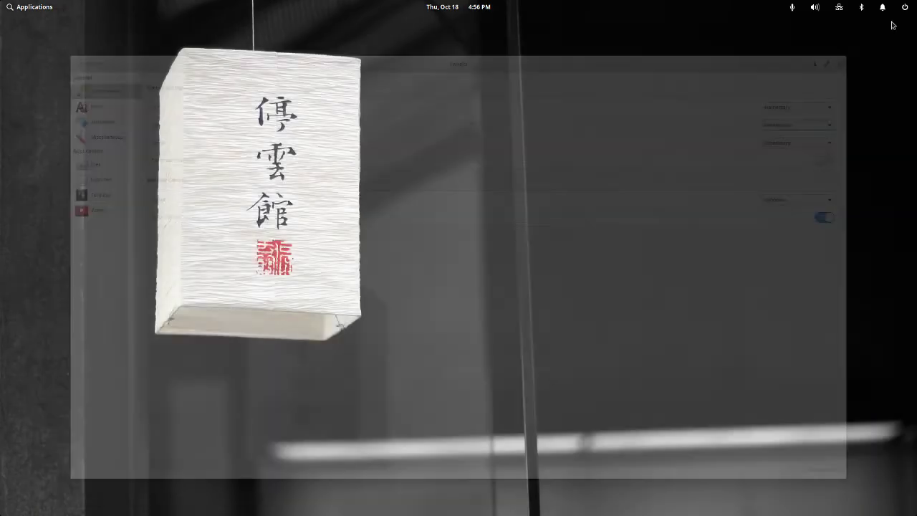
Step: Browse and dismiss the Applications menu, then restore the minimized OBS window from the dock
left_click(4, 5)
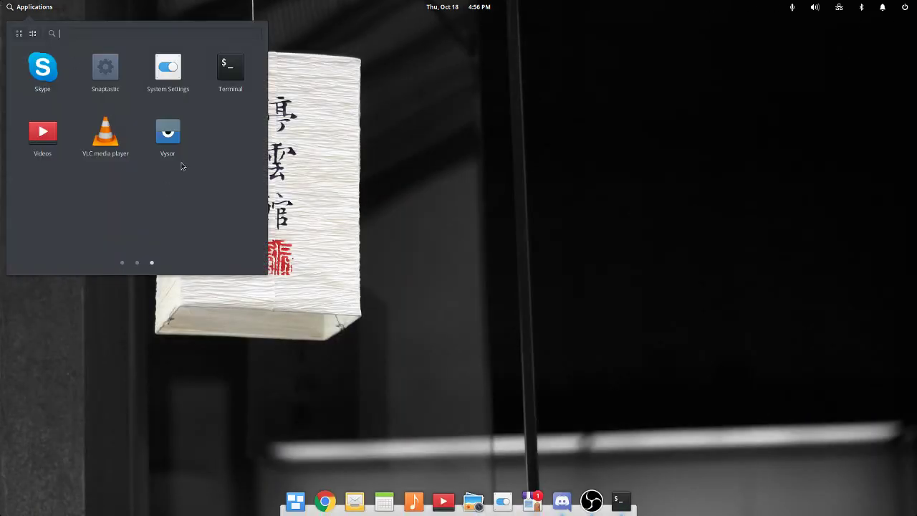
scroll(236, 66, "up", 2)
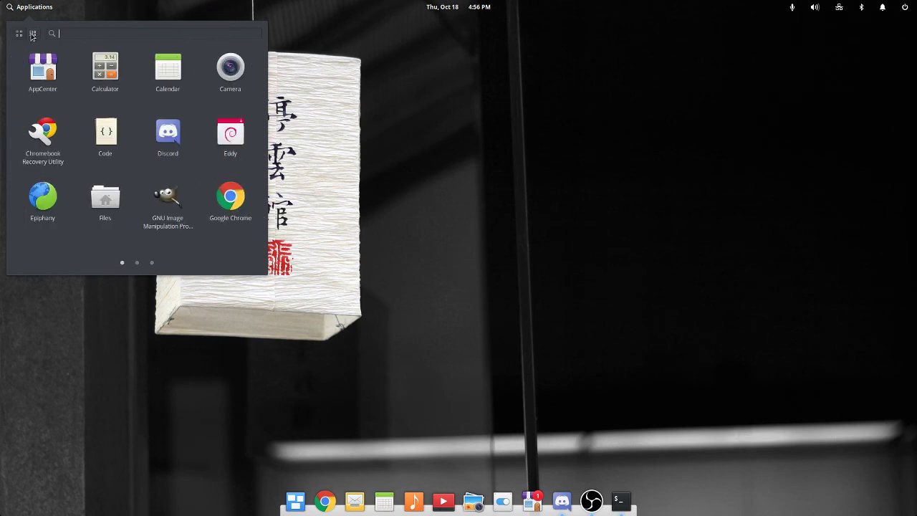
scroll(250, 189, "down", 2)
scroll(251, 188, "up", 2)
left_click(453, 179)
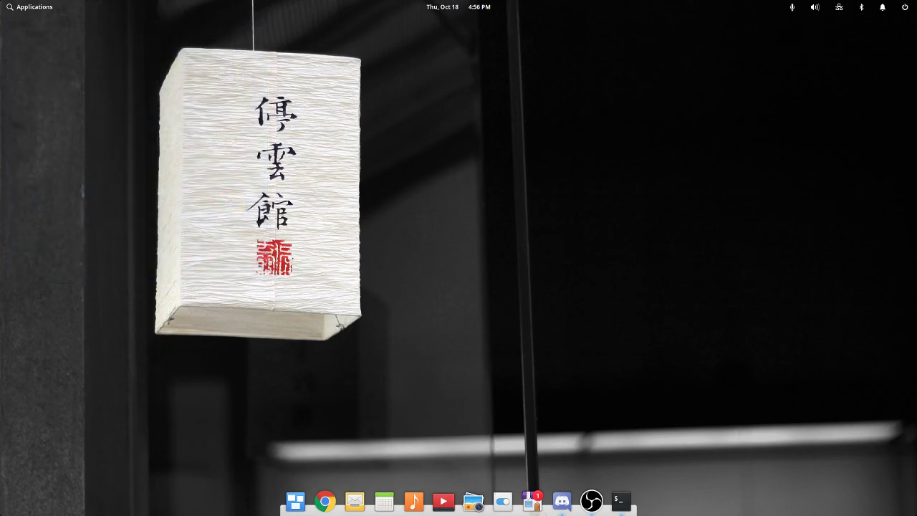
left_click(591, 500)
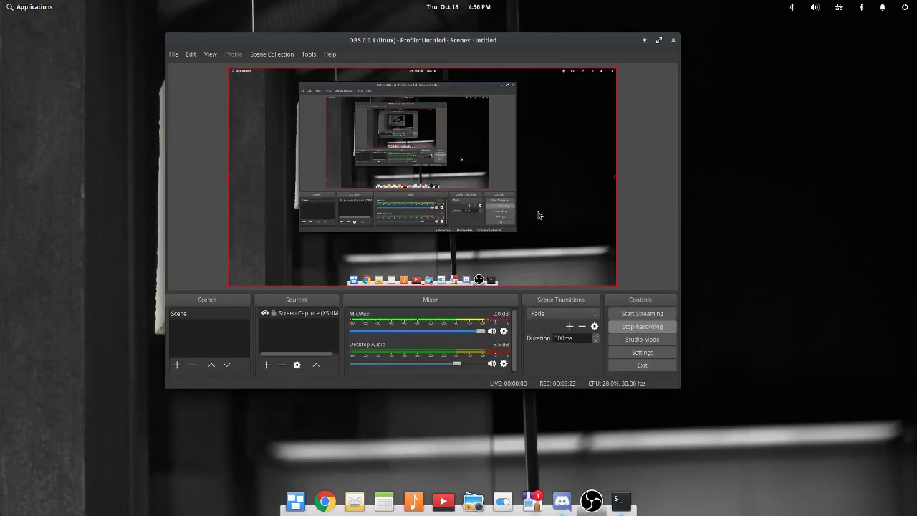